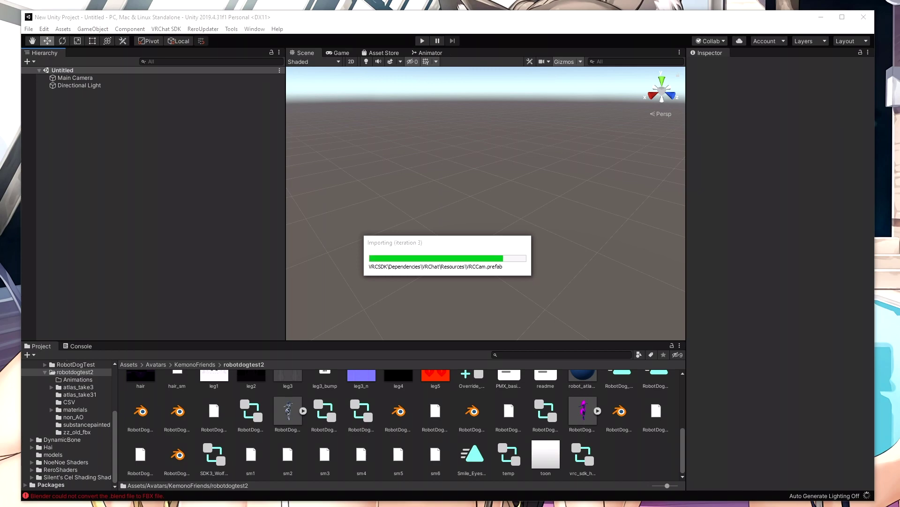
Accept the shader update so the VRChat SDK package import can finish
key(Return)
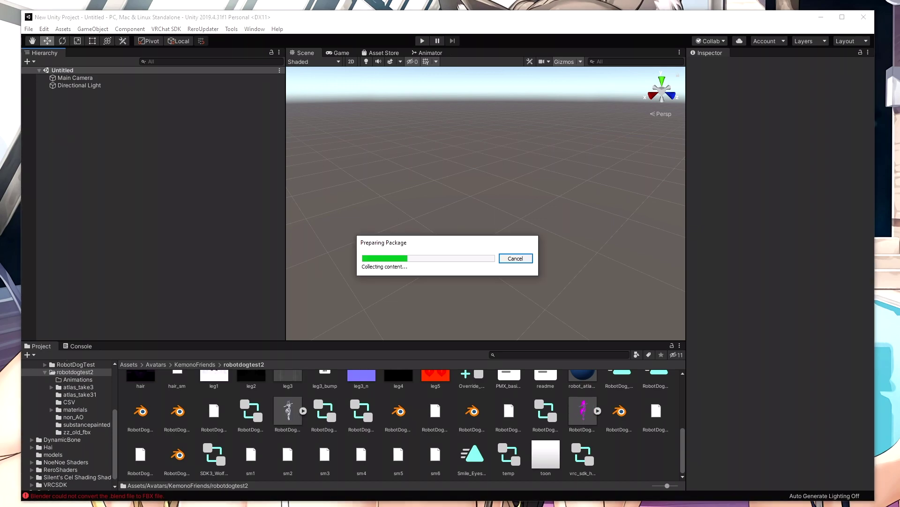
Place the RobotDog model from Assets/models into the scene
click(627, 223)
scroll(91, 422, up, 2)
scroll(103, 456, down, 2)
click(155, 364)
click(53, 486)
drag(212, 388, 142, 141)
Browse to the robotdogtest2 materials folder in the Project window
click(74, 404)
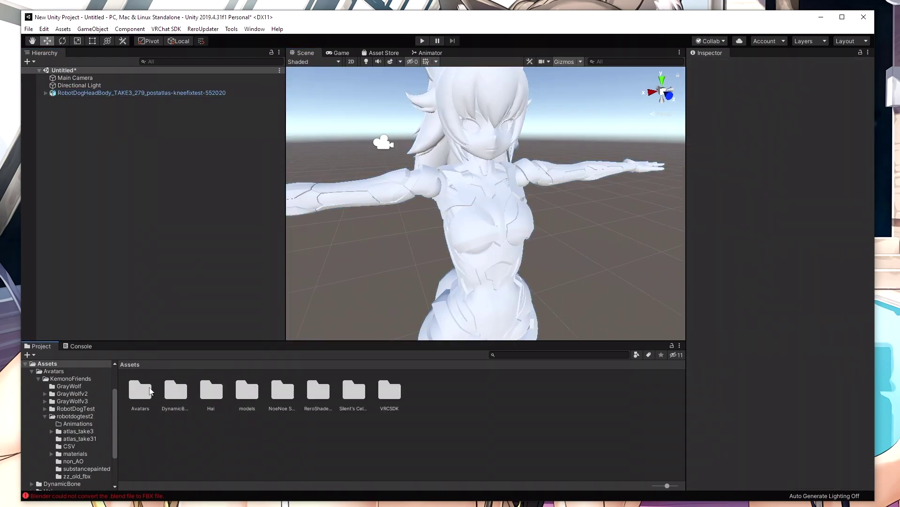
click(78, 430)
click(75, 454)
middle_drag(530, 330, 529, 190)
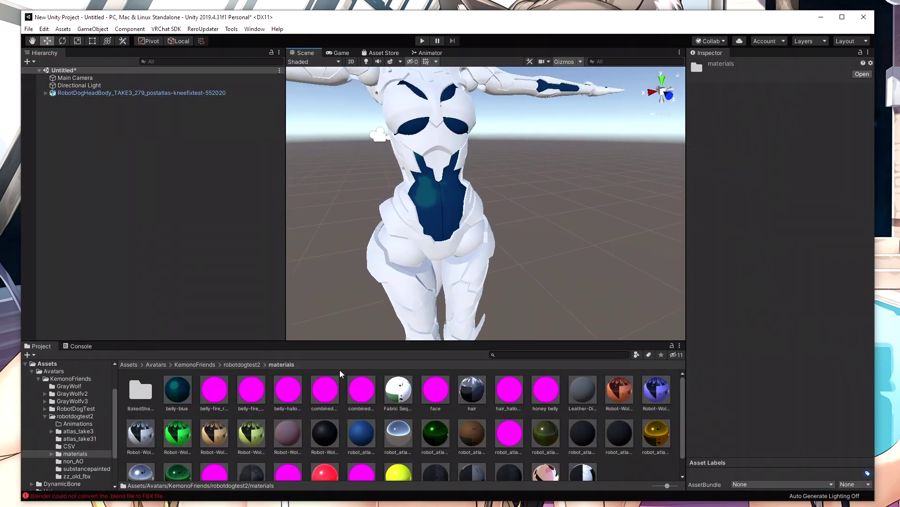
click(130, 364)
double_click(247, 391)
click(129, 364)
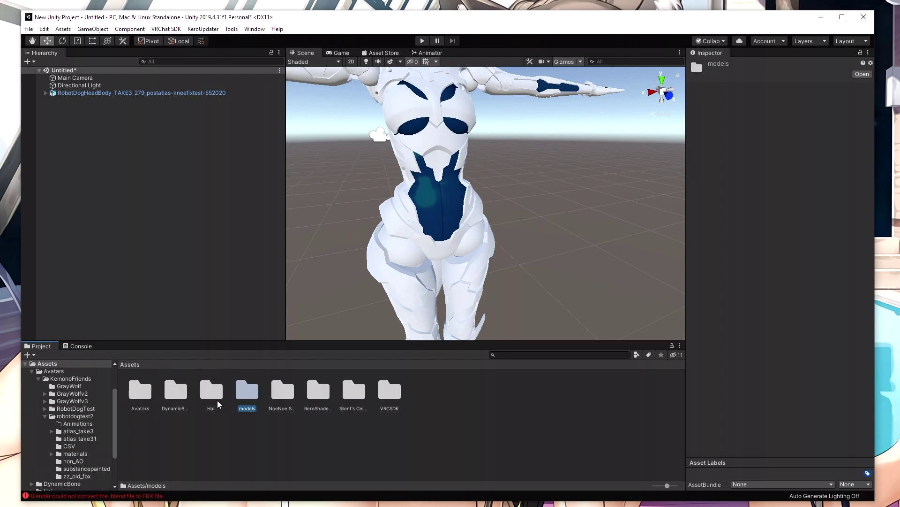
click(76, 408)
click(76, 415)
double_click(286, 390)
Inspect the belly-blue and robot_atlas1_heavymetal materials
click(177, 391)
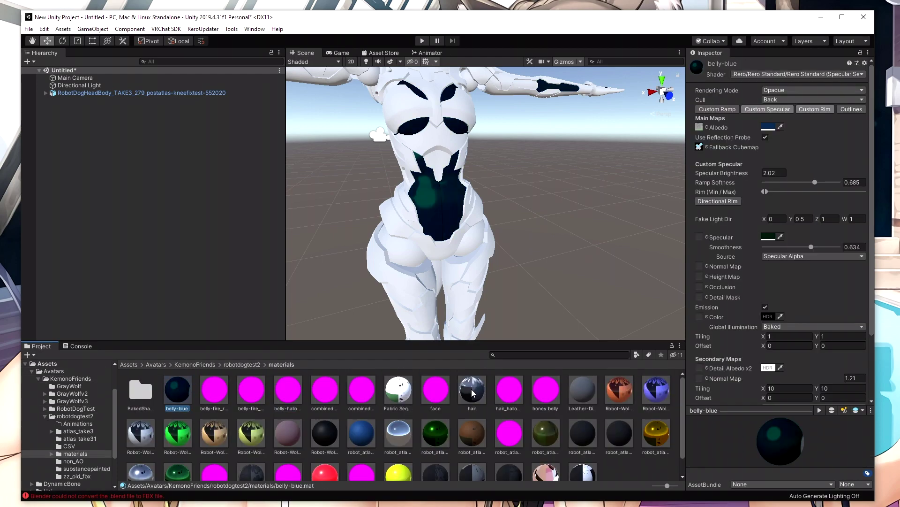
scroll(542, 391, down, 1)
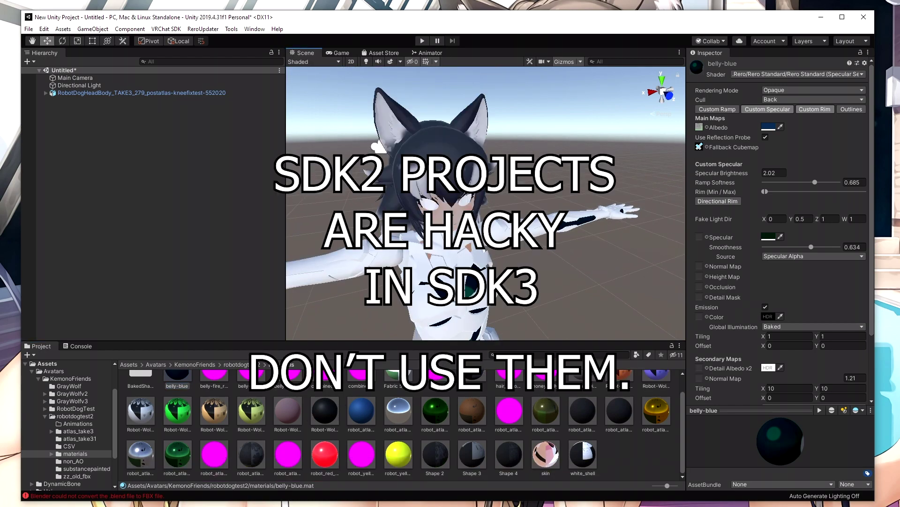
scroll(541, 392, up, 1)
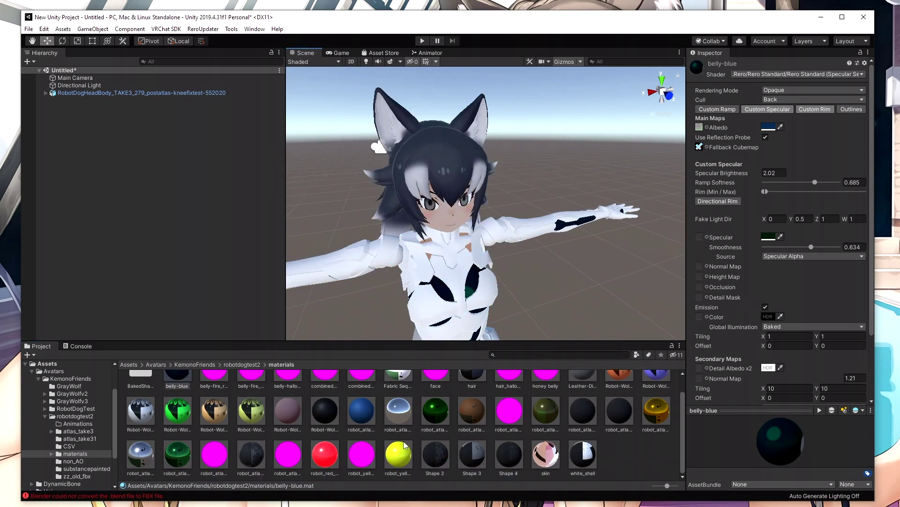
click(392, 443)
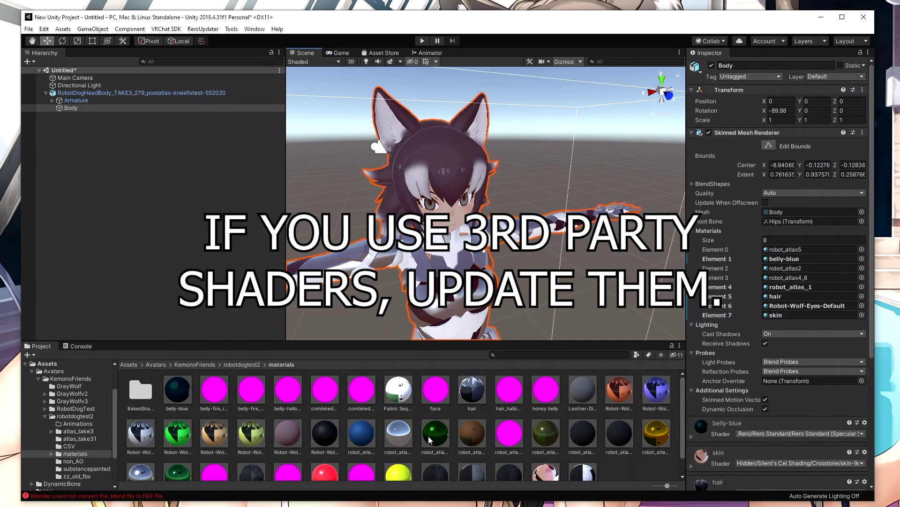
scroll(298, 413, down, 1)
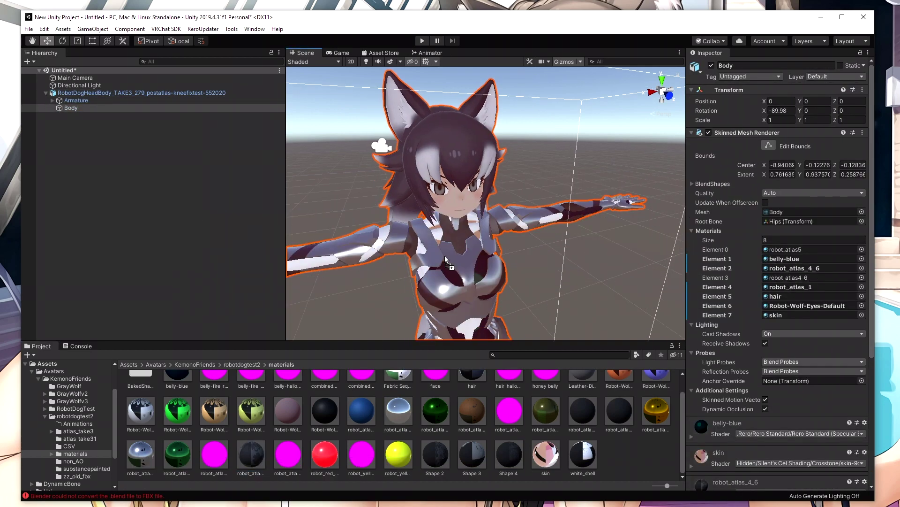
scroll(394, 235, up, 5)
scroll(394, 236, up, 5)
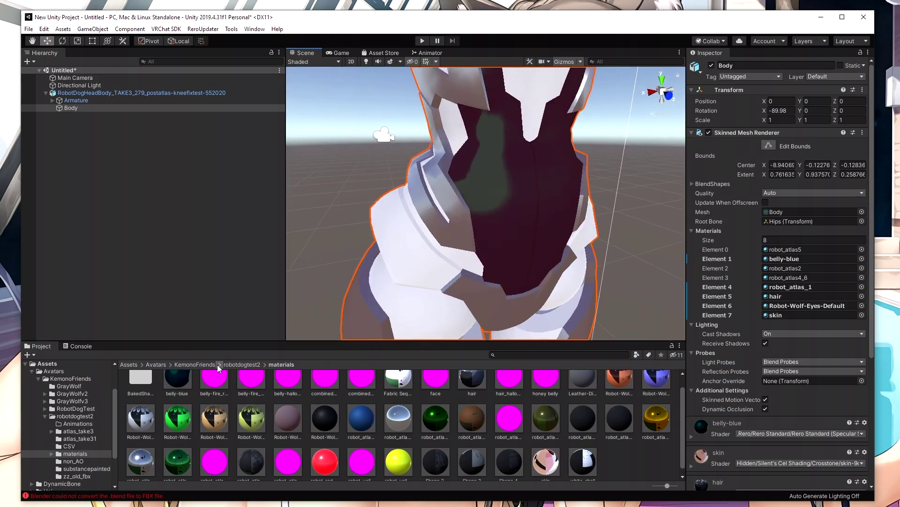
click(243, 364)
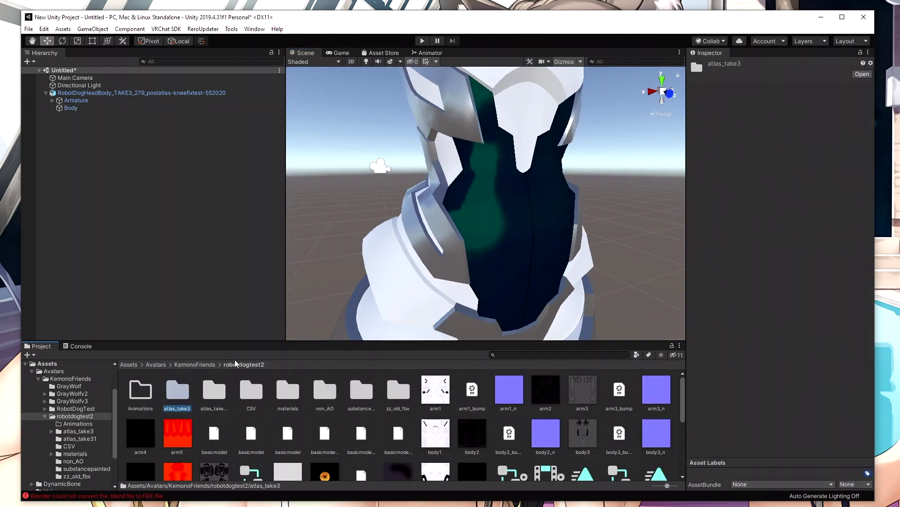
double_click(287, 391)
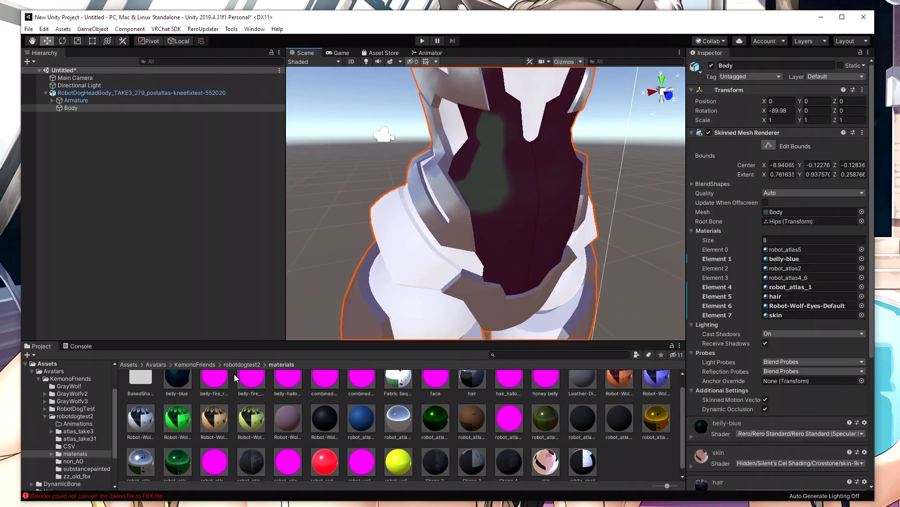
Check the atlas_take3 Materials folder, then select the scene's Main Camera
click(242, 365)
double_click(263, 403)
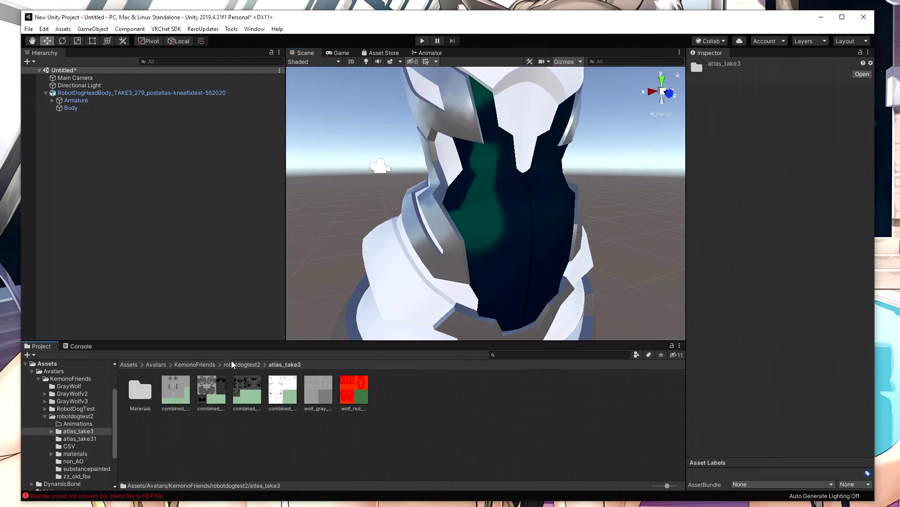
double_click(140, 391)
click(75, 461)
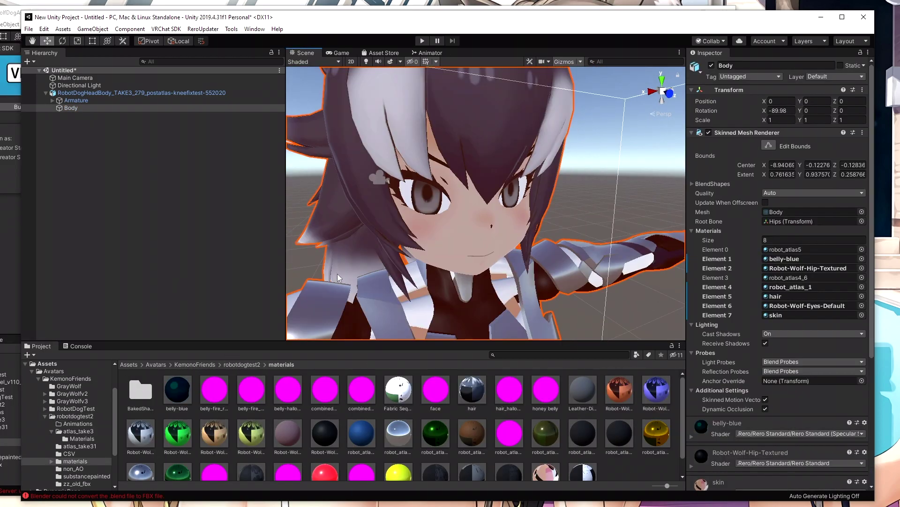
alt+drag(344, 273, 422, 211)
click(477, 222)
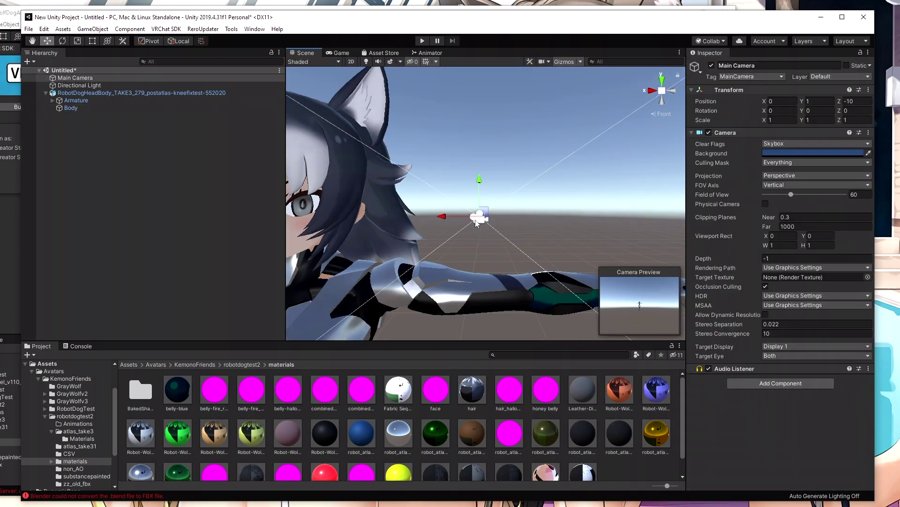
Delete the Main Camera and inspect the RobotDogHeadBody avatar
key(Delete)
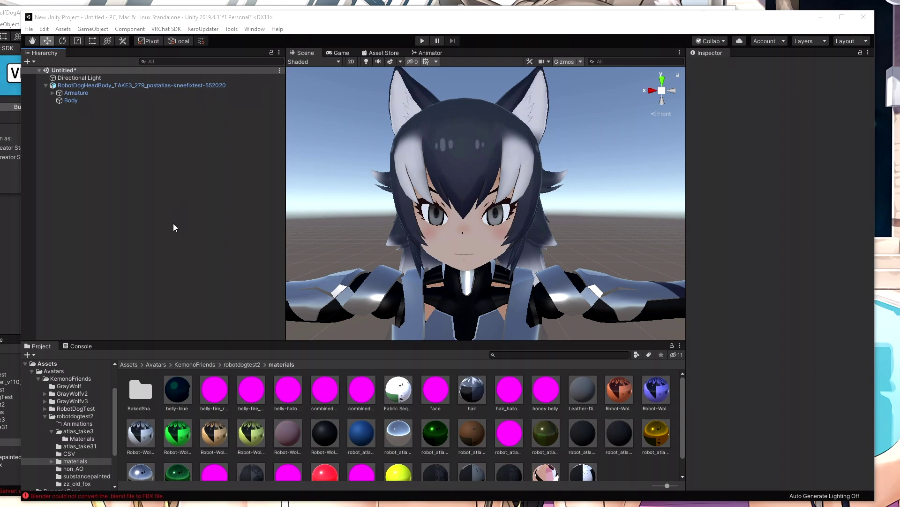
click(189, 217)
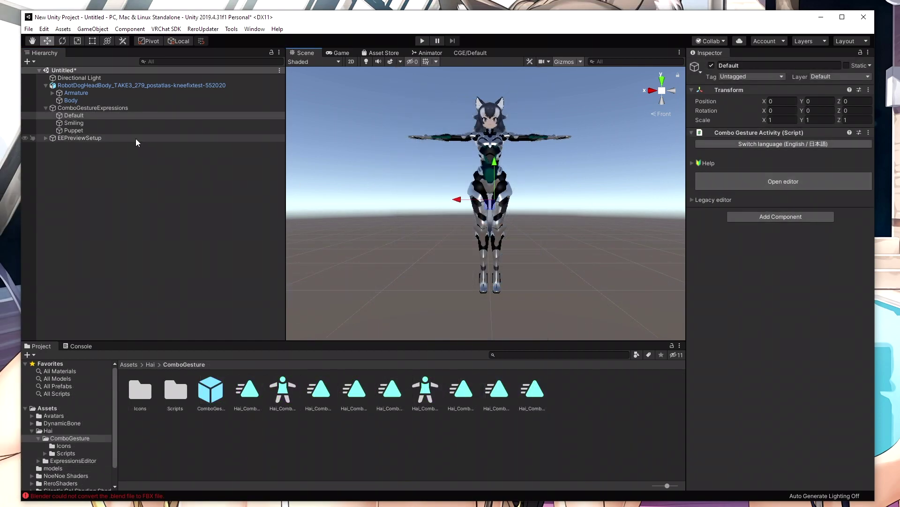
click(87, 84)
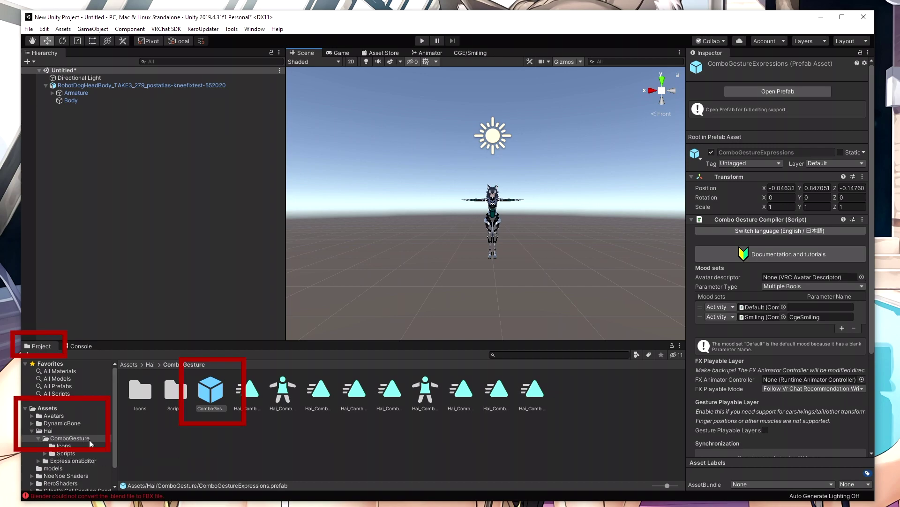
Add ComboGestureExpressions to the Hierarchy, unpack it completely, and select its Default mood
drag(220, 395, 149, 190)
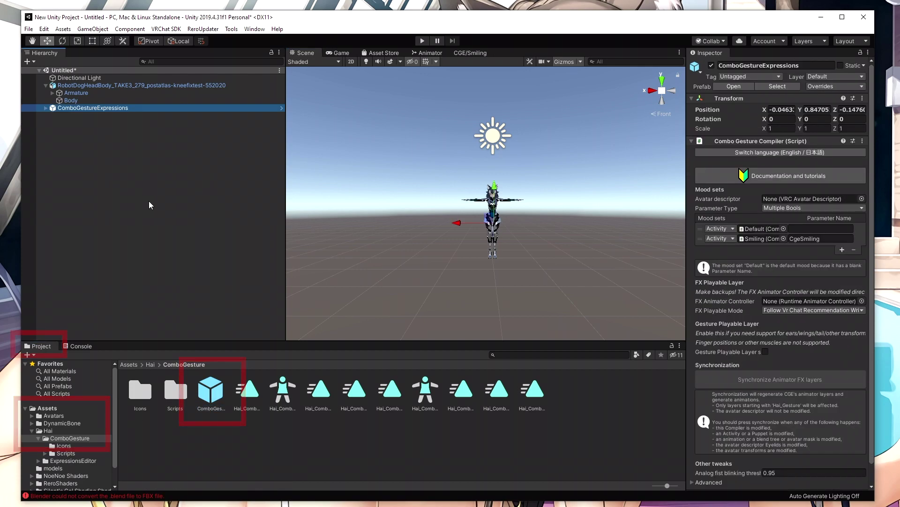
right_click(92, 113)
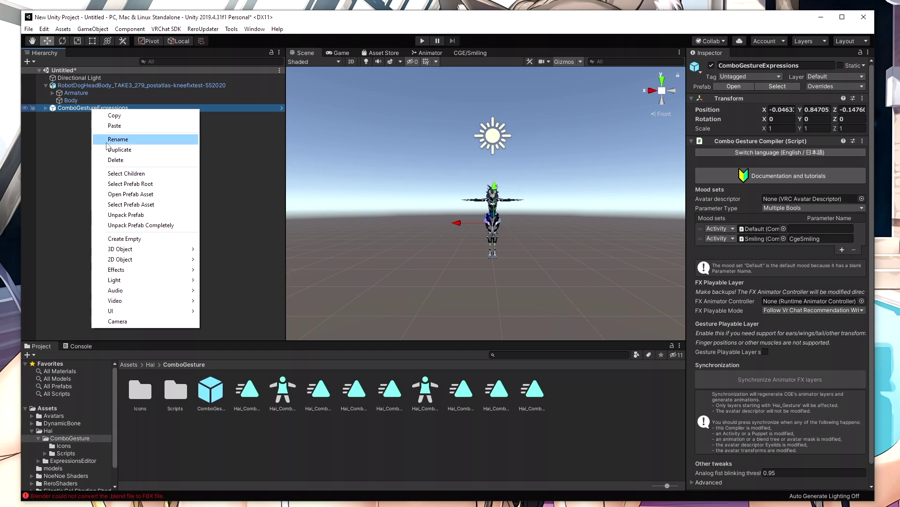
click(117, 227)
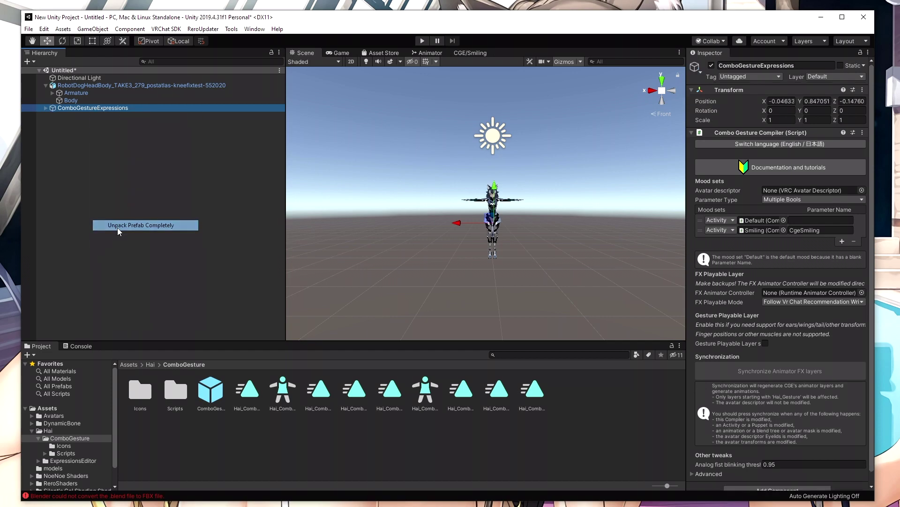
click(45, 108)
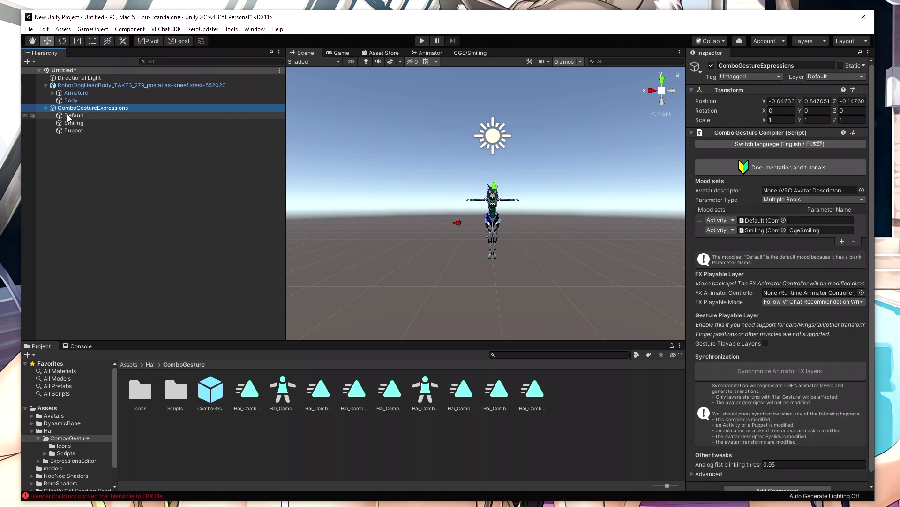
click(67, 115)
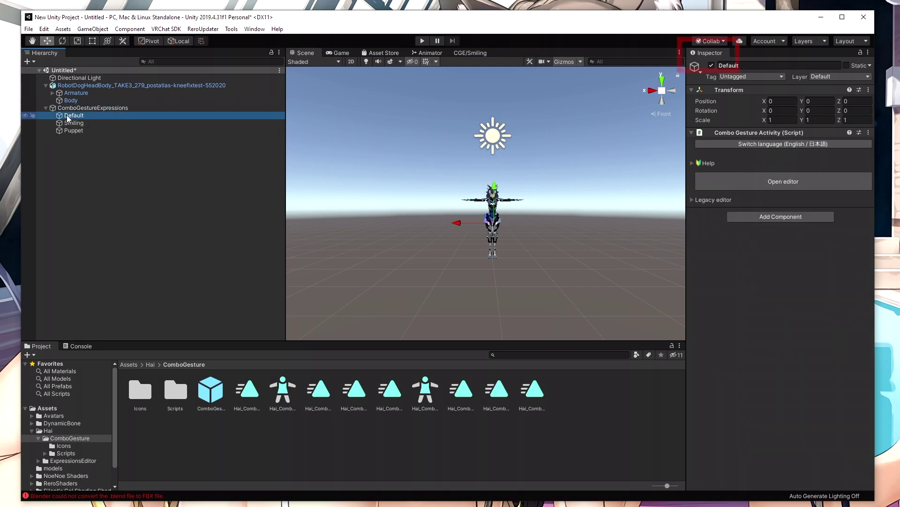
Open the Combo Gesture editor for Default and use the automatic preview setup
click(790, 178)
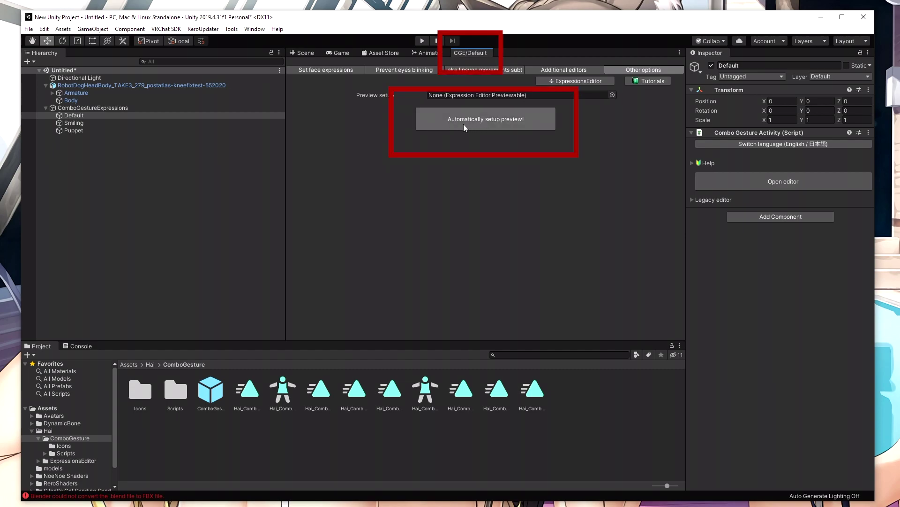
click(446, 126)
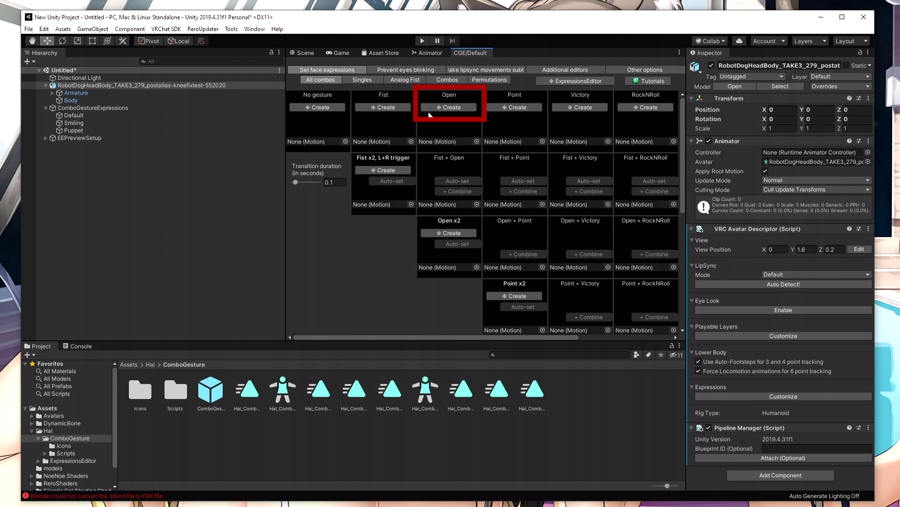
Create the Open gesture clip, dock its EE Animation Editor, and show EE Property Explorer
click(459, 110)
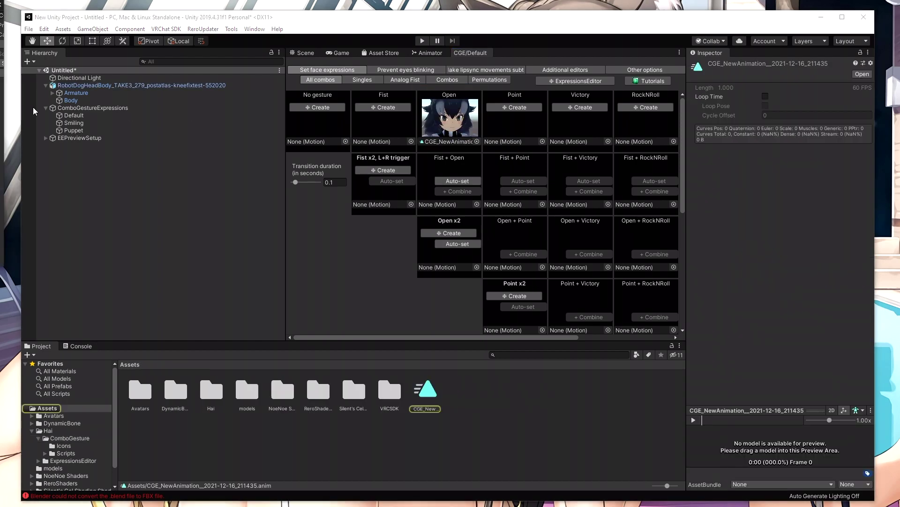
mouse_move(279, 93)
mouse_down()
mouse_move(533, 93)
mouse_move(339, 80)
mouse_up()
drag(414, 151, 610, 152)
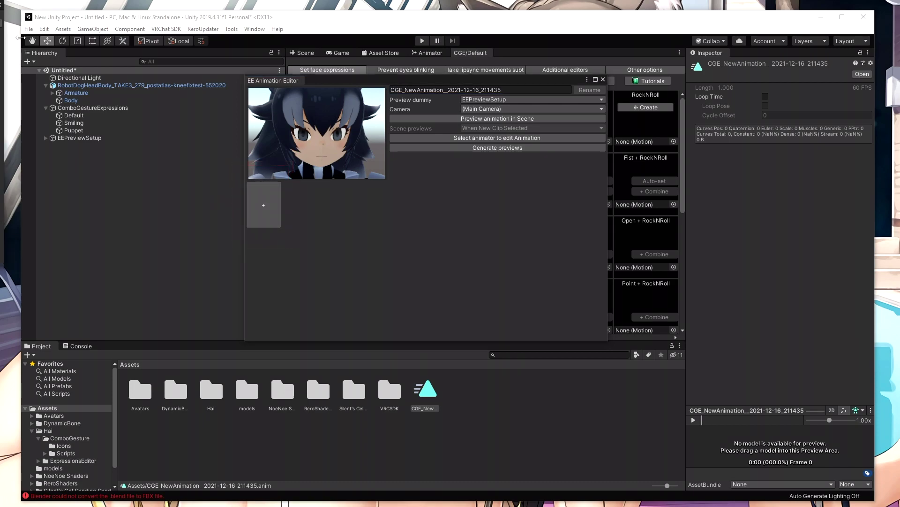
drag(273, 80, 522, 53)
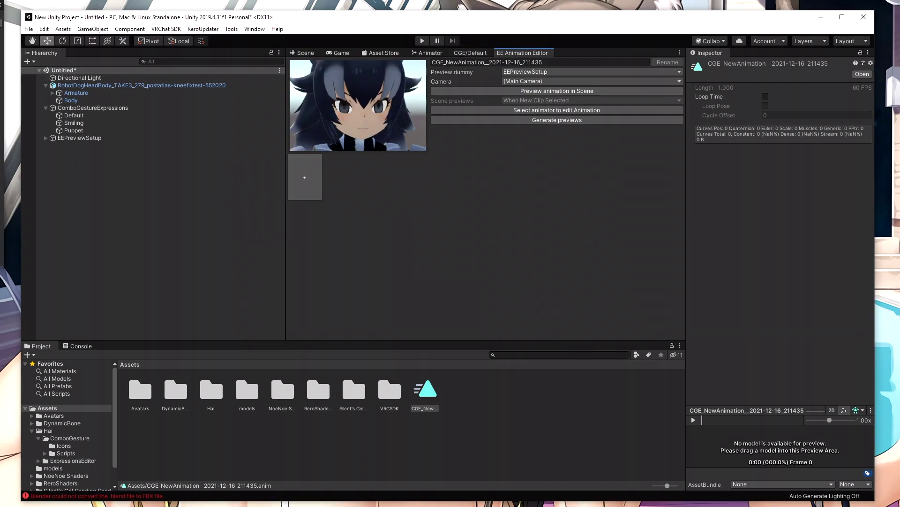
click(581, 53)
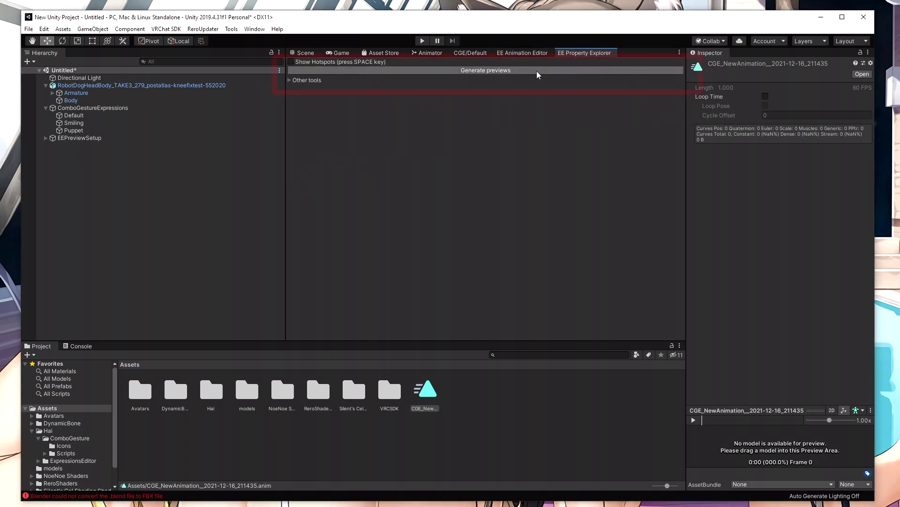
Generate expression previews and add Blink Happy to the Open clip at full strength
click(530, 69)
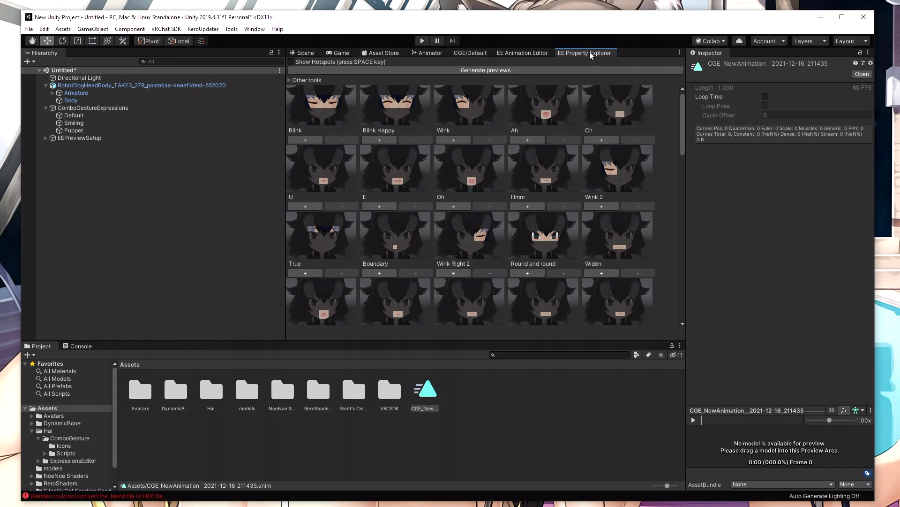
click(527, 71)
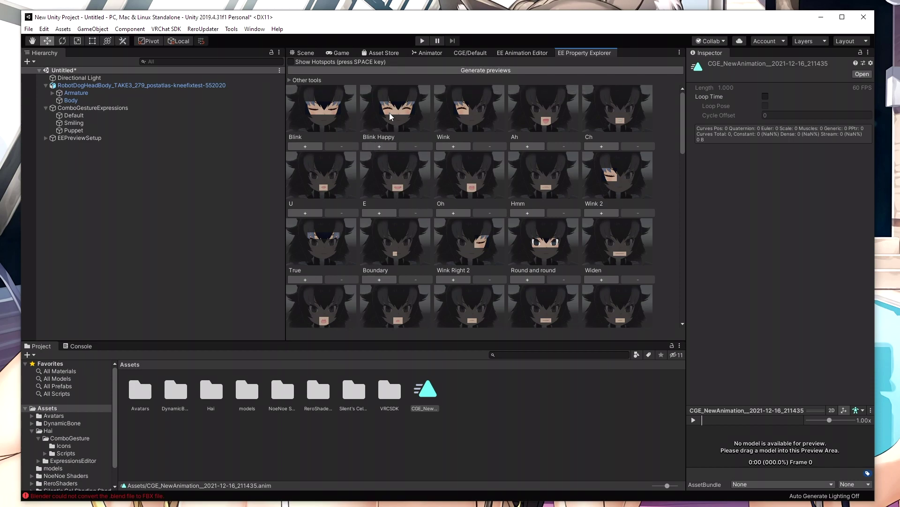
click(375, 148)
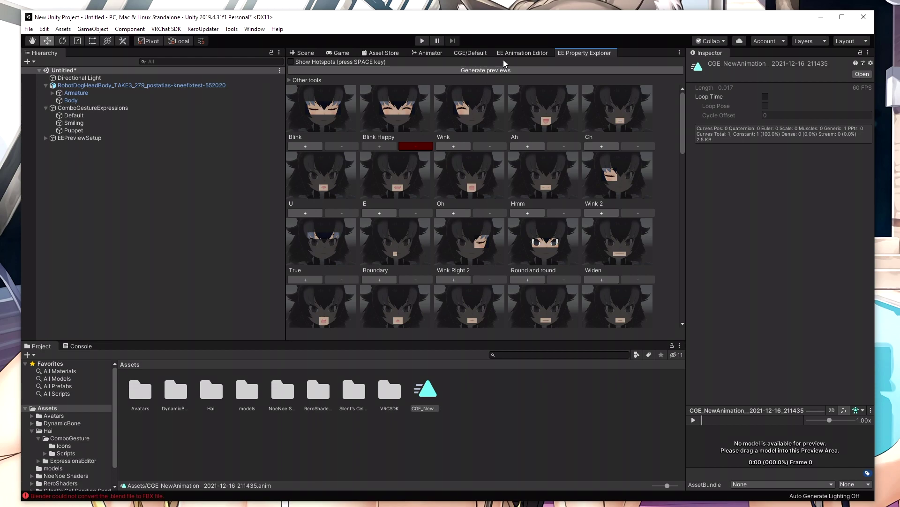
click(526, 56)
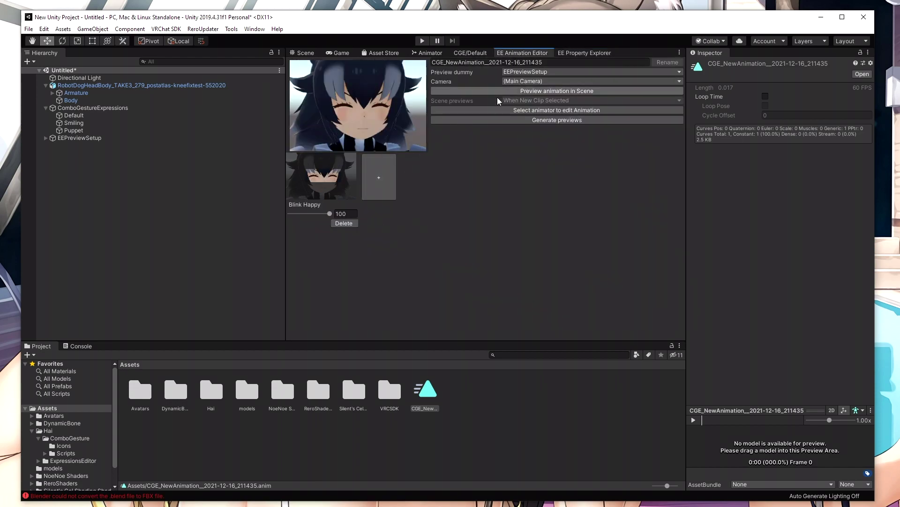
mouse_move(330, 214)
mouse_down()
mouse_move(310, 214)
mouse_move(322, 215)
mouse_up()
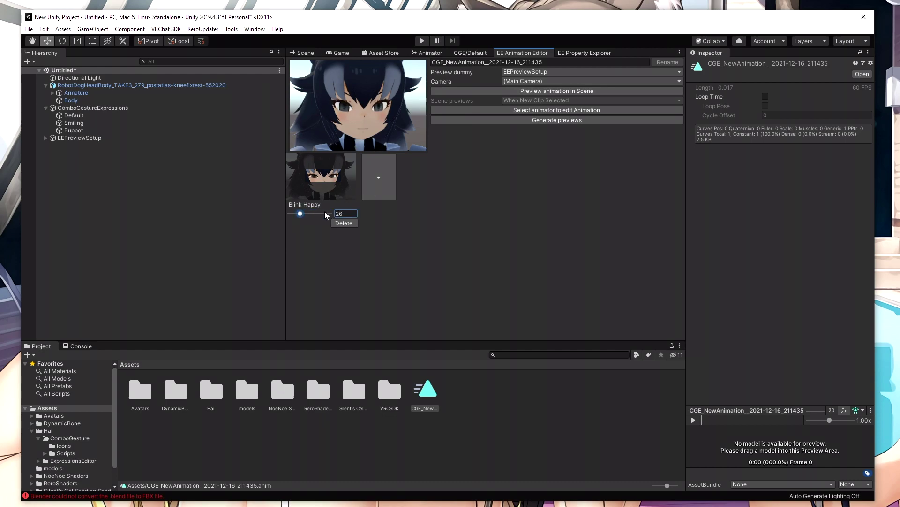
click(336, 286)
Blend Sadness at 34 and Serious at 40 into the Open clip
click(584, 53)
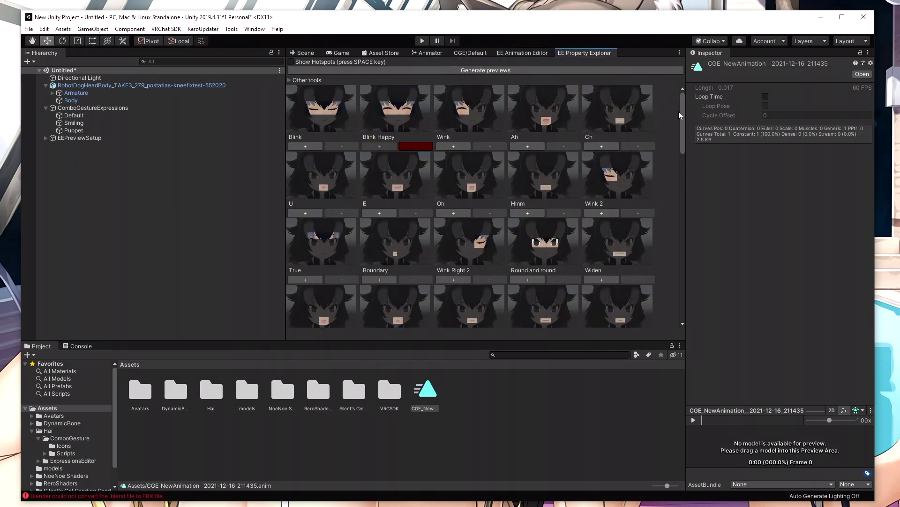
drag(683, 107, 681, 171)
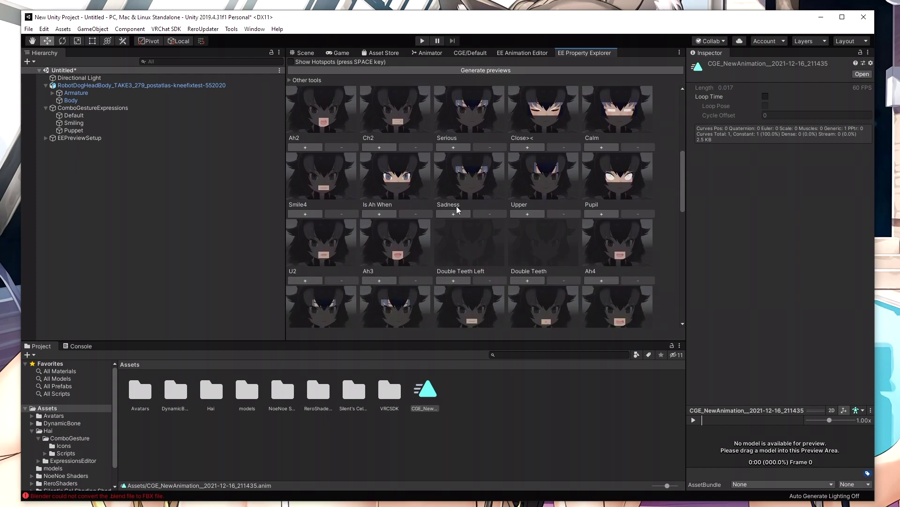
click(457, 213)
drag(404, 213, 387, 214)
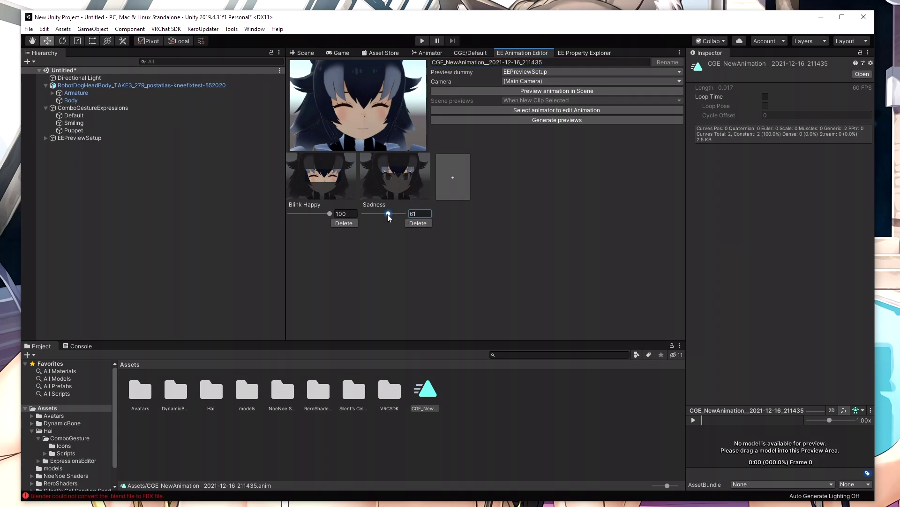
click(584, 53)
mouse_move(681, 176)
mouse_down()
mouse_move(682, 192)
mouse_move(682, 162)
mouse_up()
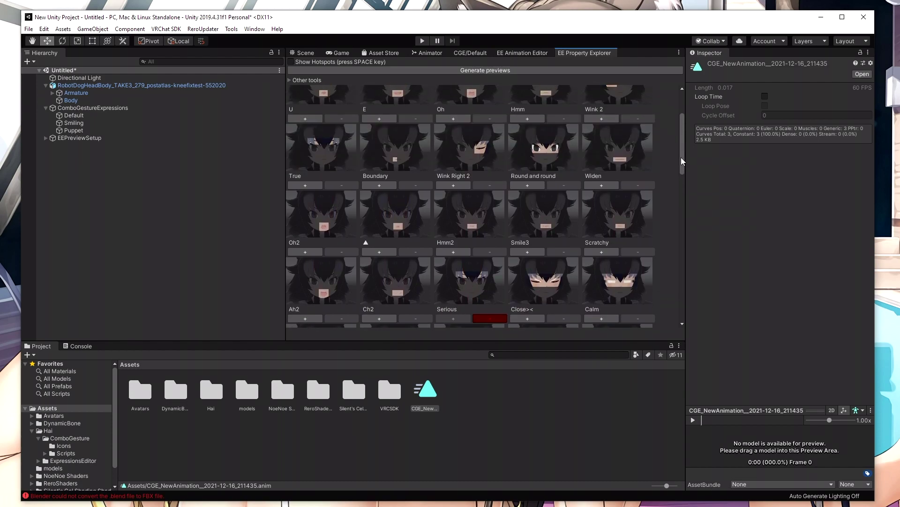
click(522, 53)
drag(478, 214, 454, 214)
drag(391, 214, 377, 214)
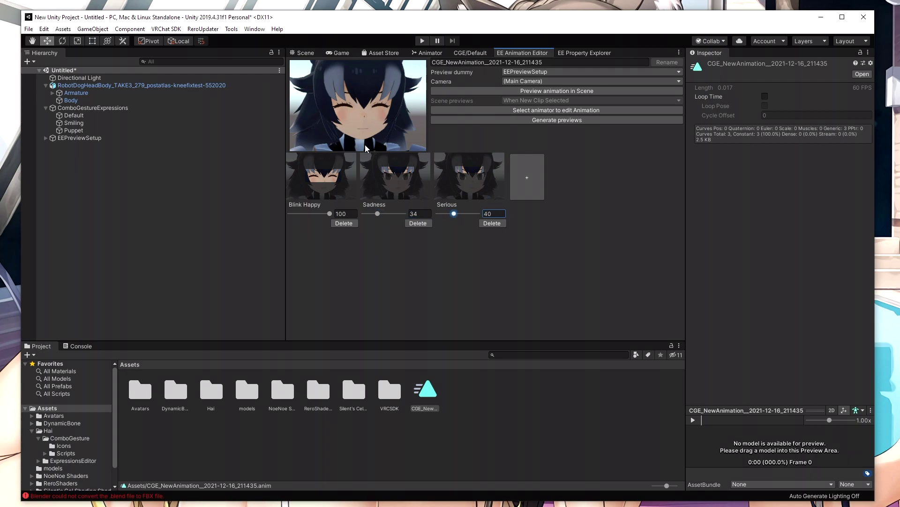
Rename the clip Anim_Closed_Eyes and move it into a new Animations folder
click(495, 63)
text(Anim_Close)
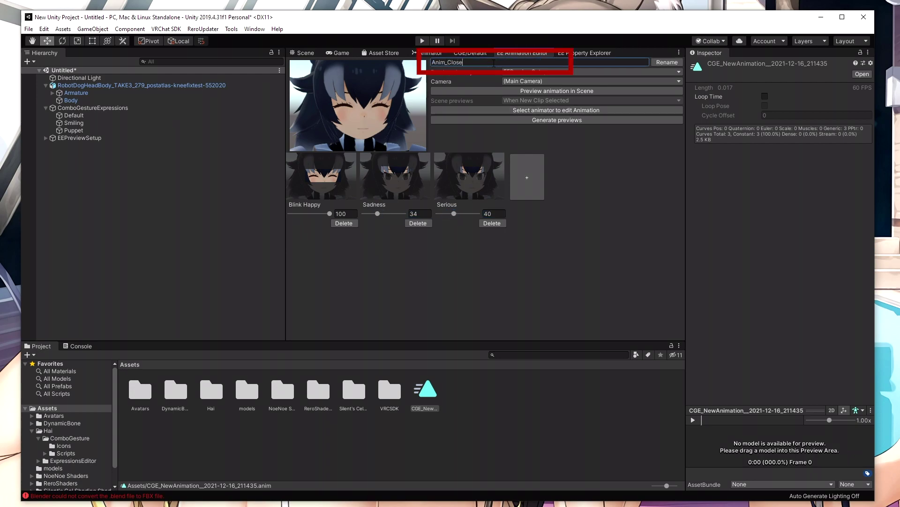
text(d_Eyes)
click(667, 63)
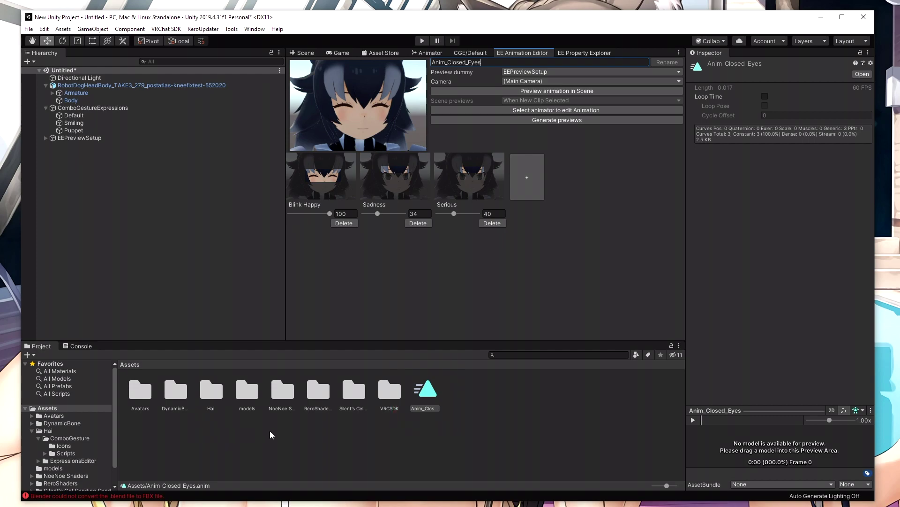
right_click(459, 389)
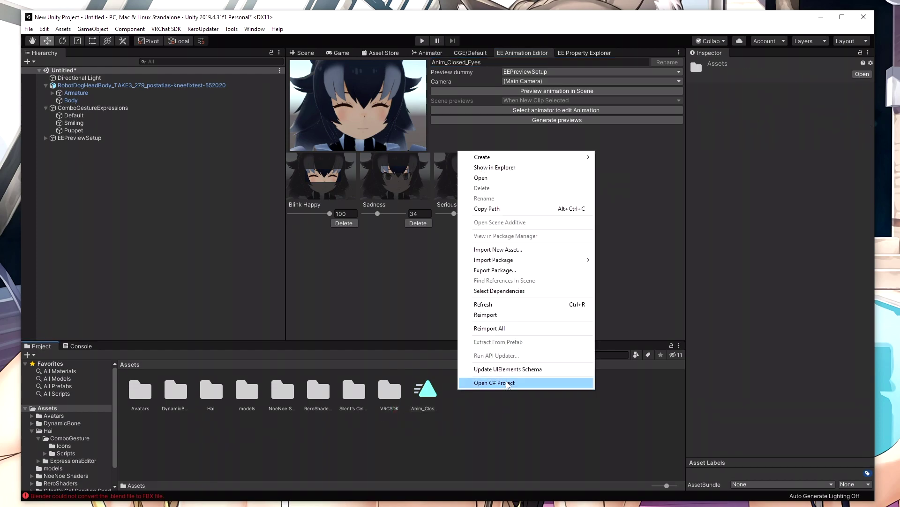
mouse_move(524, 157)
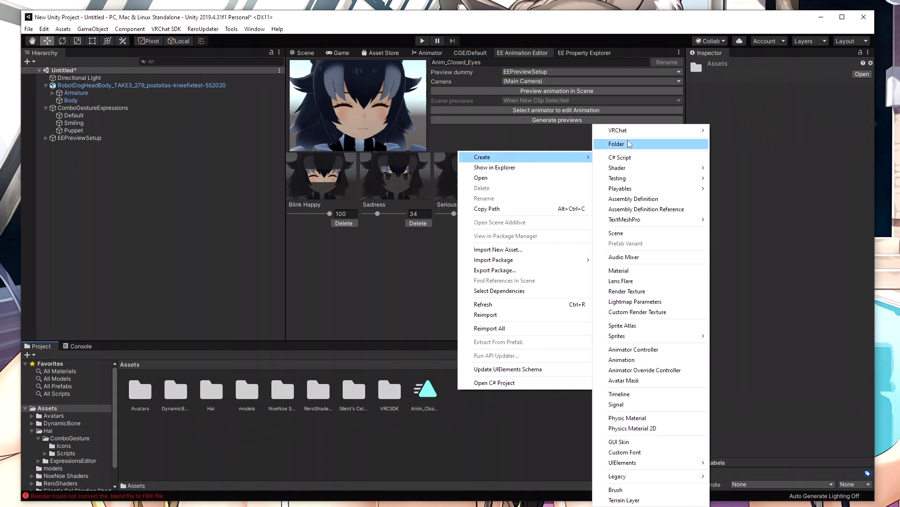
click(630, 144)
text(Animations)
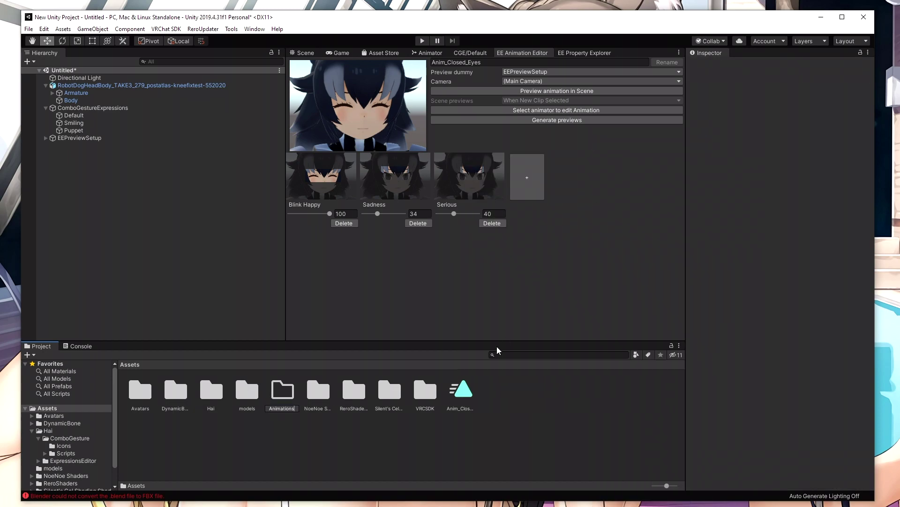
key(Return)
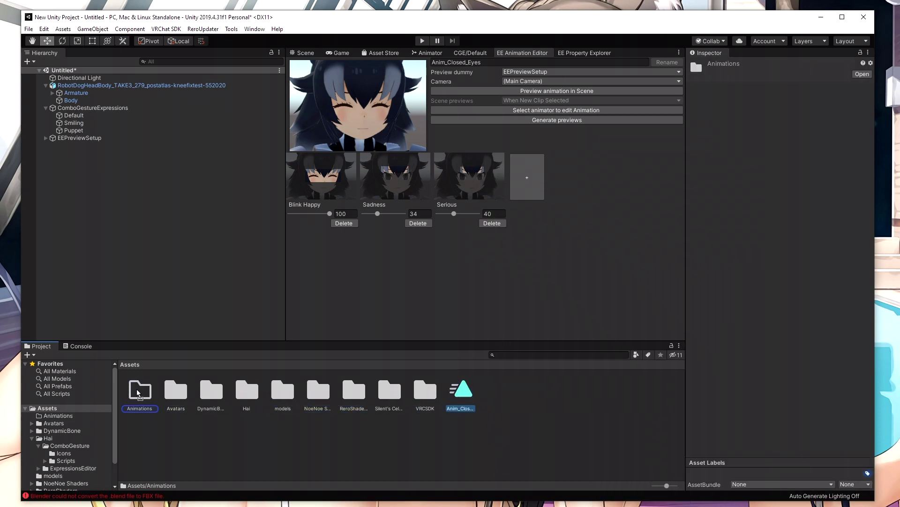
drag(471, 396, 141, 391)
double_click(141, 391)
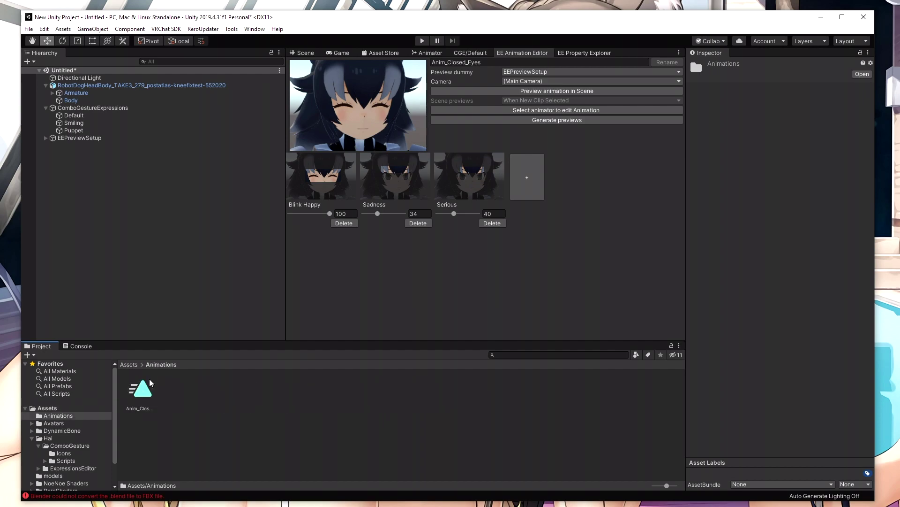
click(471, 53)
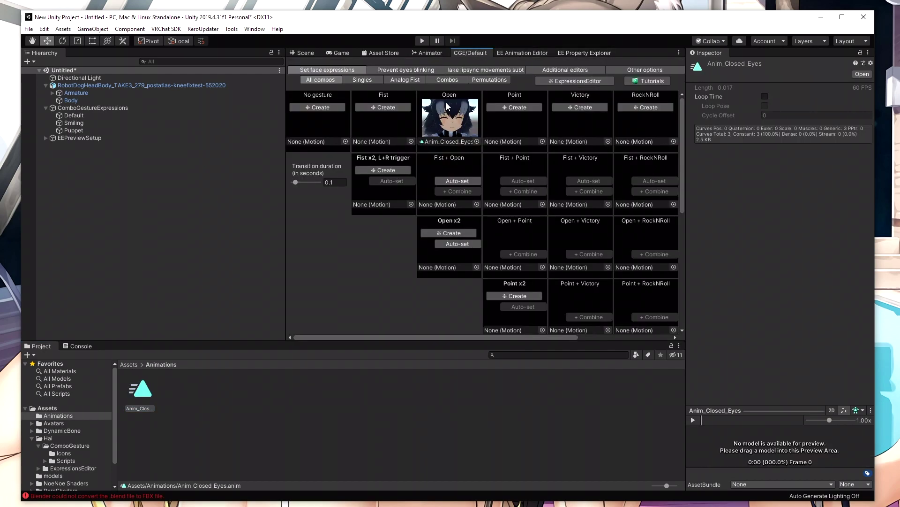
Create a new Victory gesture clip and add the Wink and Ah expressions
click(594, 107)
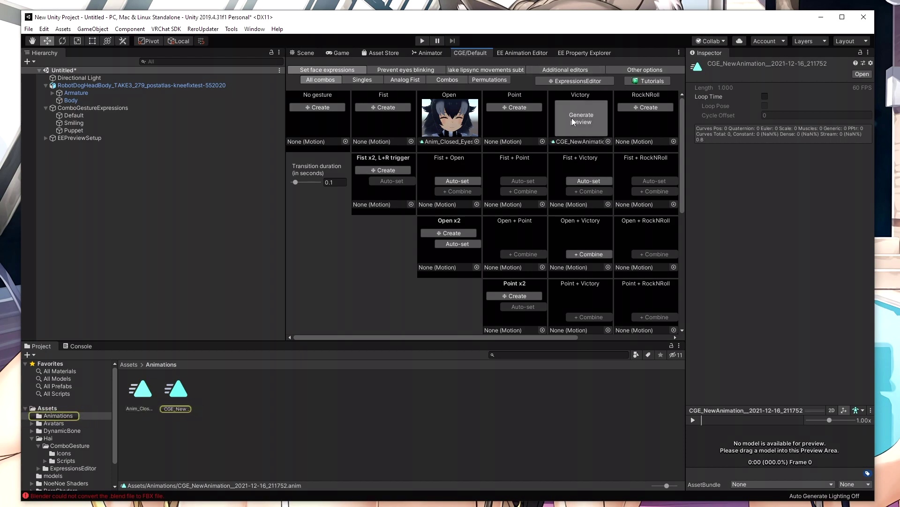
click(531, 53)
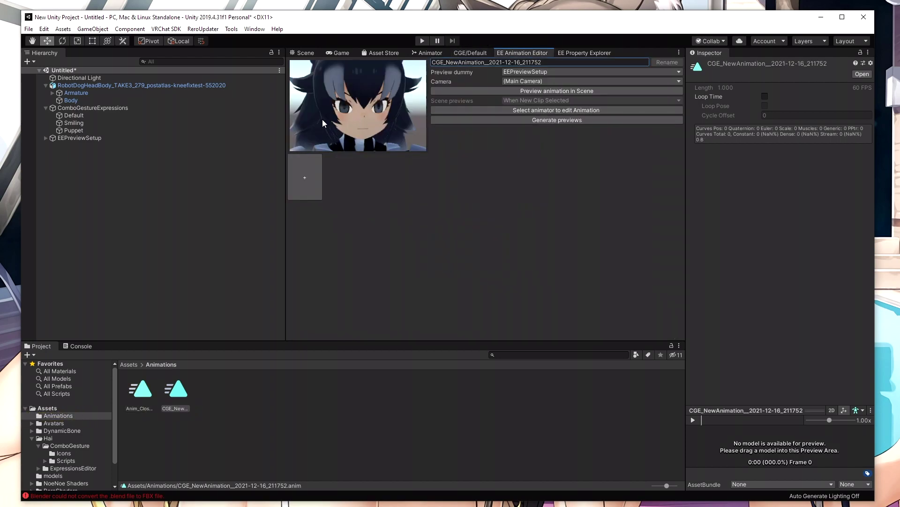
click(586, 53)
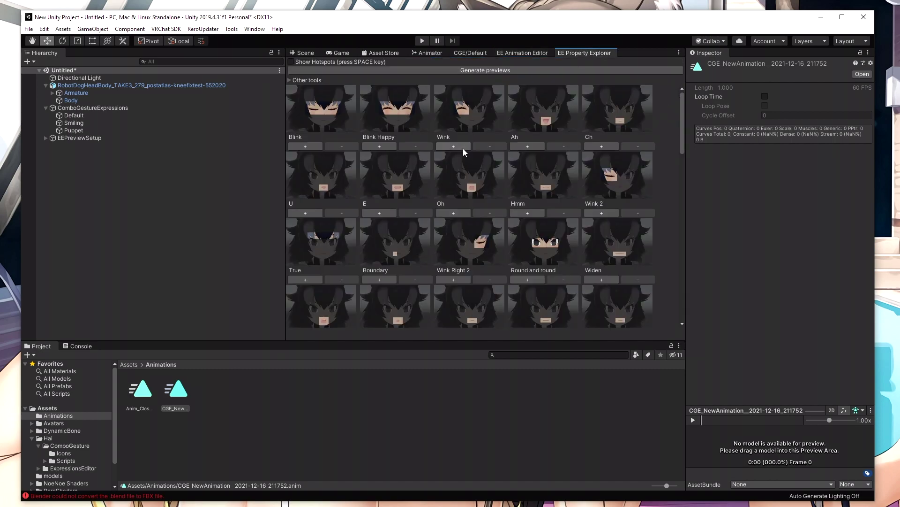
click(493, 146)
click(563, 145)
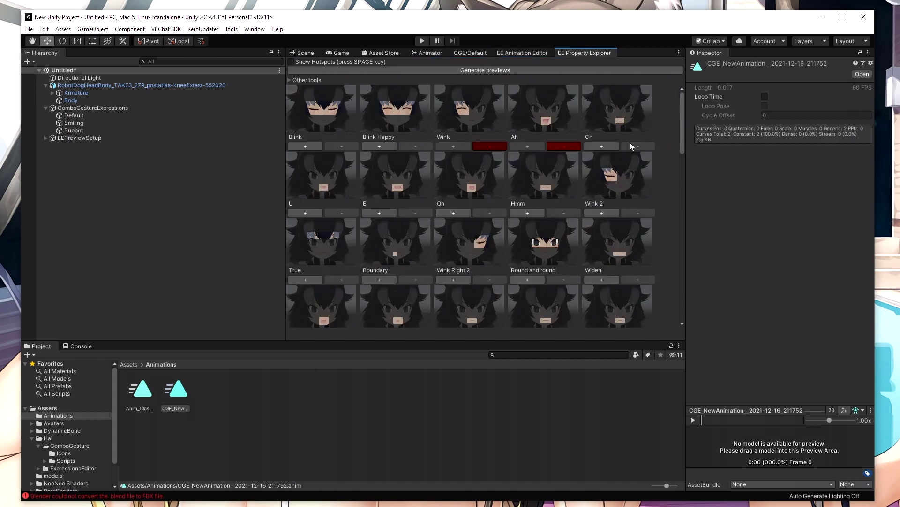
drag(683, 124, 671, 232)
scroll(672, 231, down, 1)
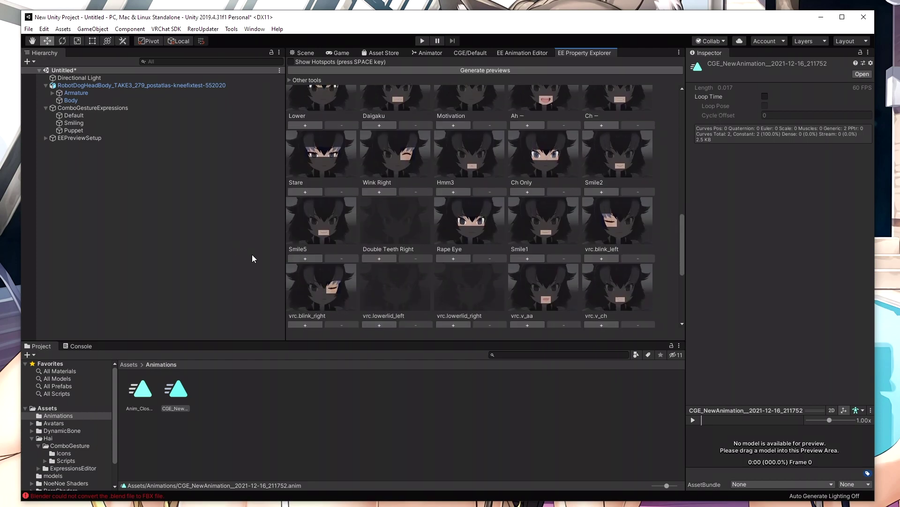
Add Smile5 at 32, lower Ah to 56, and name the clip Anim_Wink
click(299, 257)
click(519, 54)
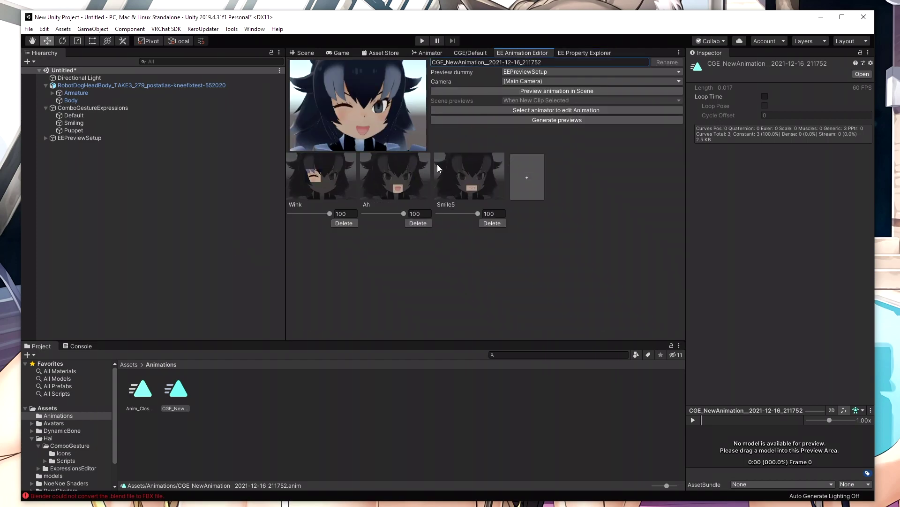
drag(478, 214, 386, 213)
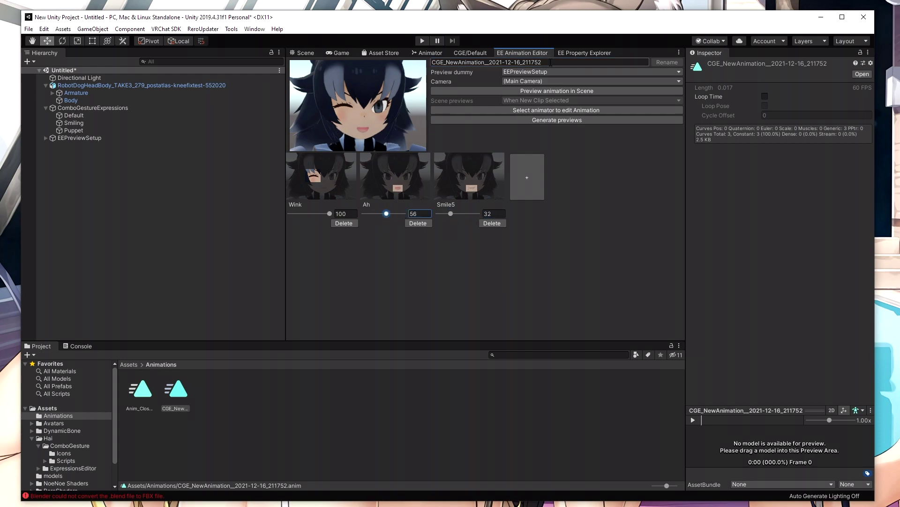
click(544, 64)
text(Anim_Wink)
click(667, 63)
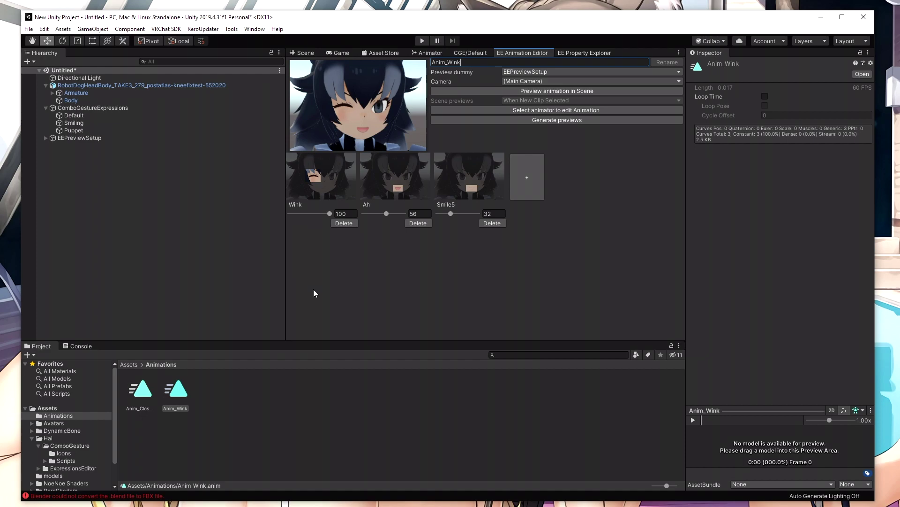
Auto-set Anim_Closed_Eyes on Fist + Open, then switch the grid to Singles
click(466, 52)
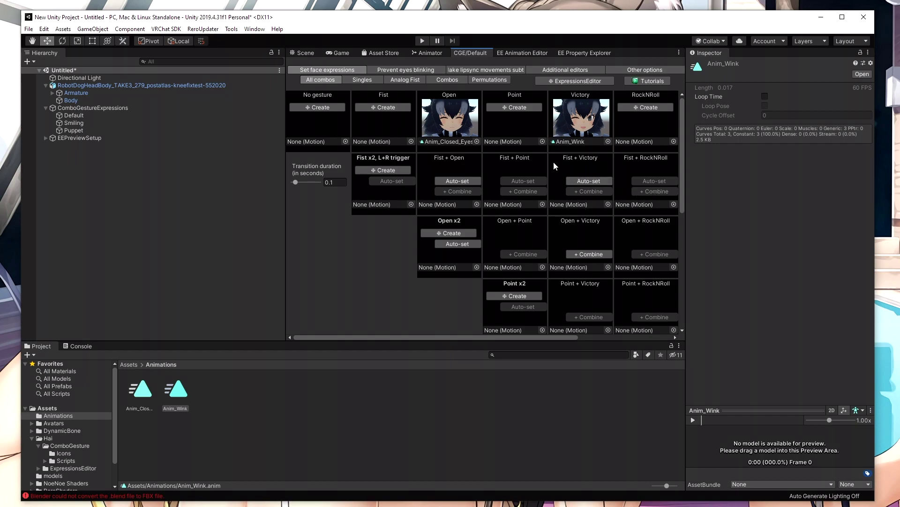
click(456, 181)
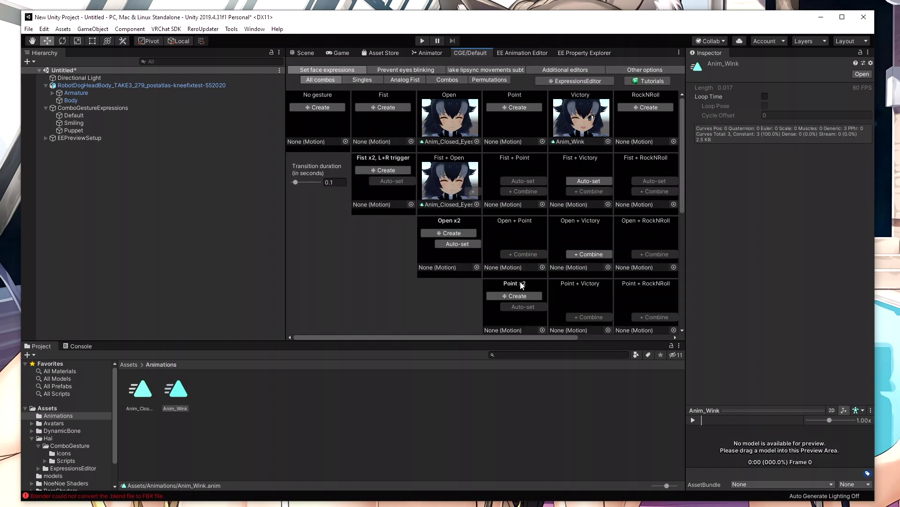
scroll(516, 296, down, 5)
scroll(512, 296, up, 5)
click(357, 79)
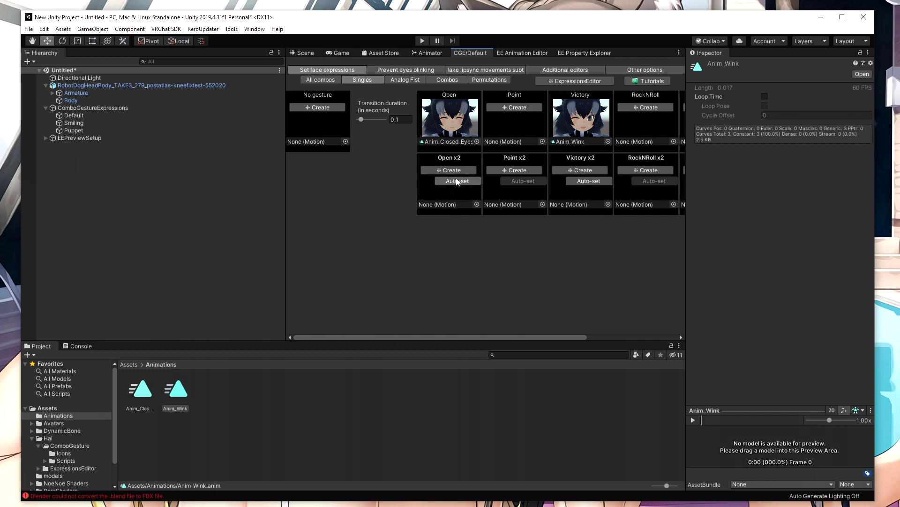
Create a new clip under the No gesture slot, then switch to the Prevent eyes blinking page
click(321, 108)
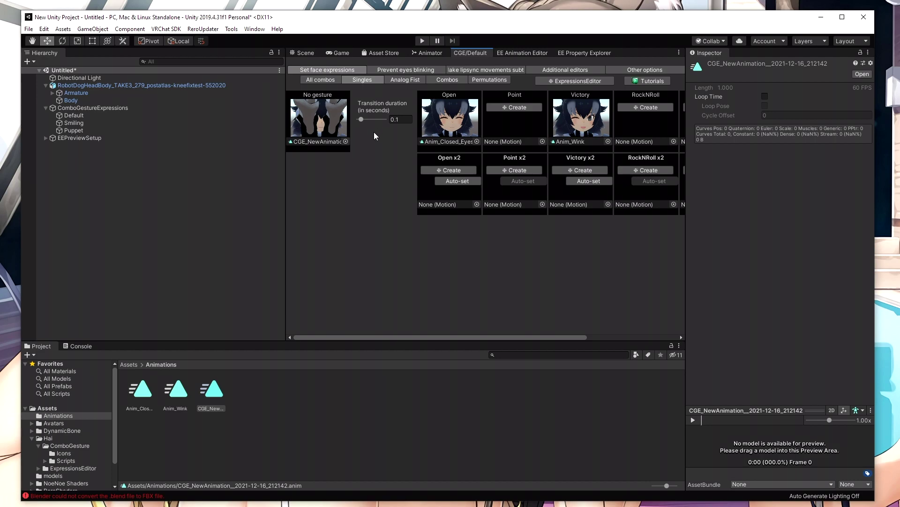
click(405, 70)
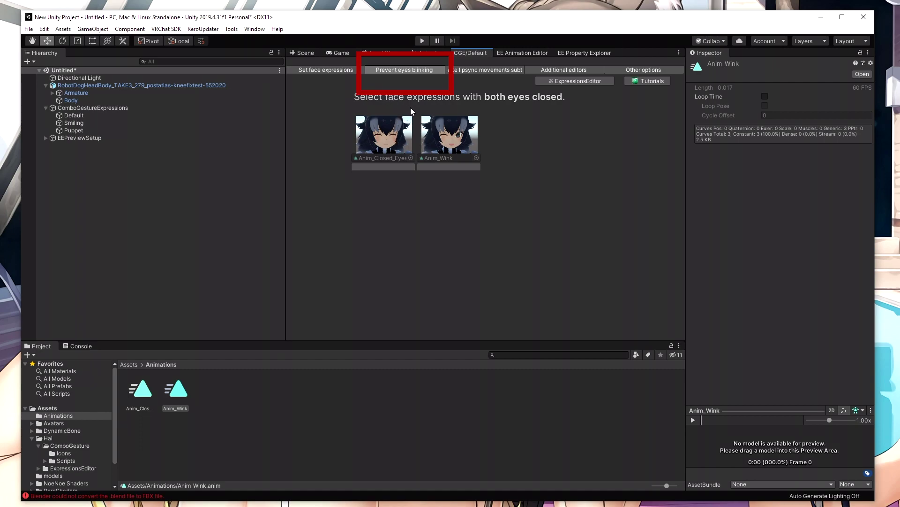
Flag Anim_Closed_Eyes as eyes closed, then move to the subtle lipsync page
click(377, 157)
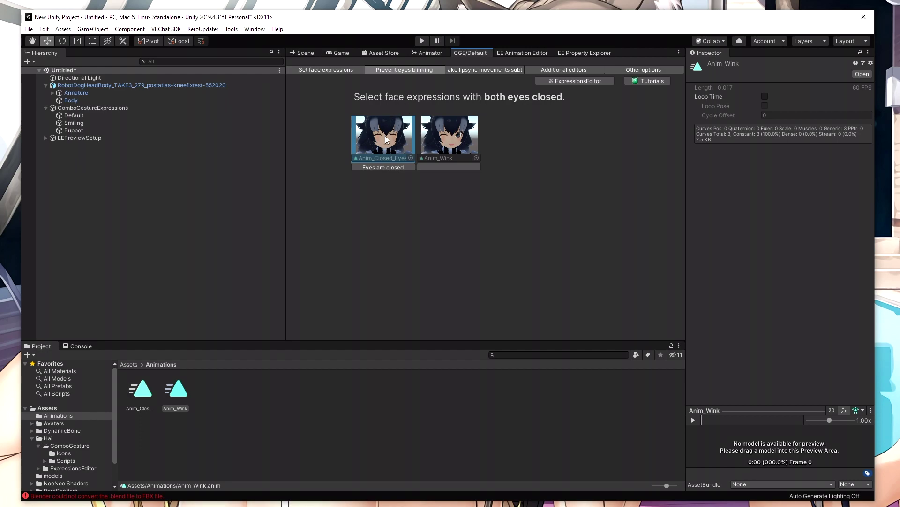
click(487, 70)
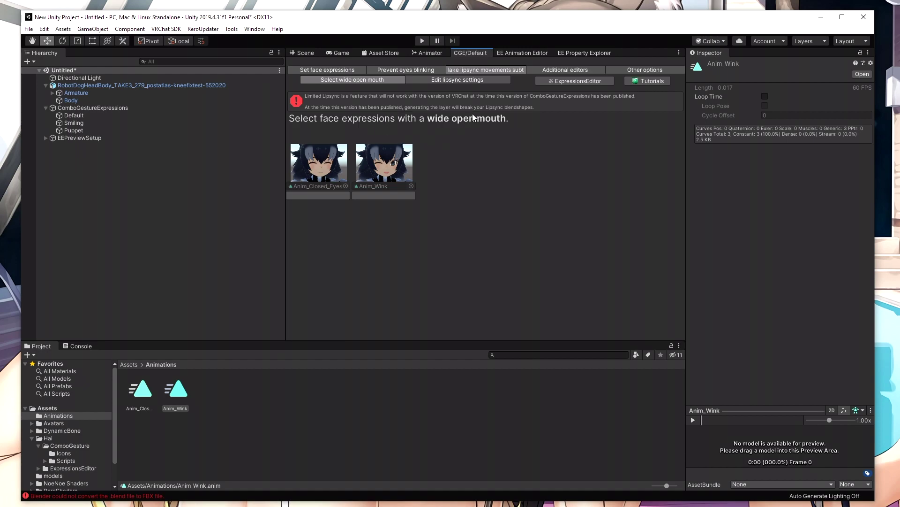
Under Additional editors, put RobotDogHeadBody into the compiler's Avatar descriptor field
click(538, 71)
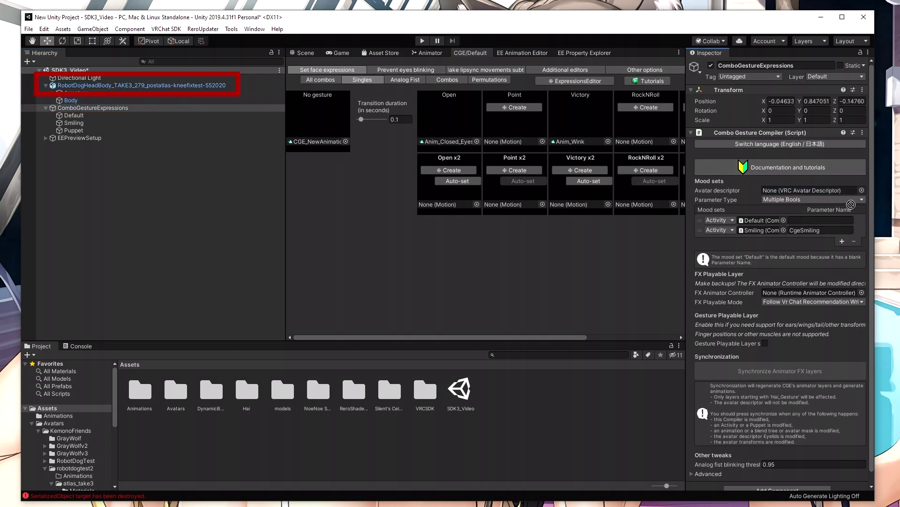
drag(97, 87, 784, 192)
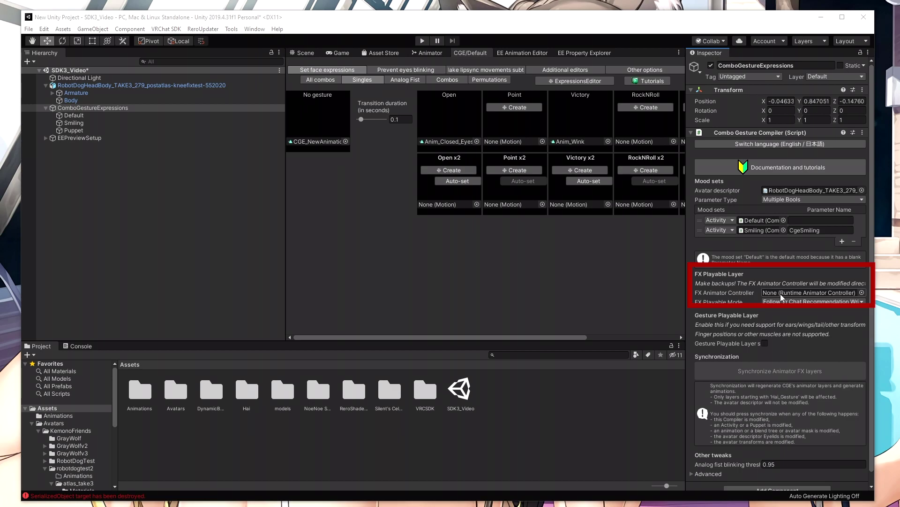
Create an animator controller named SDK3_Controller in Animations and view its state graph
right_click(525, 415)
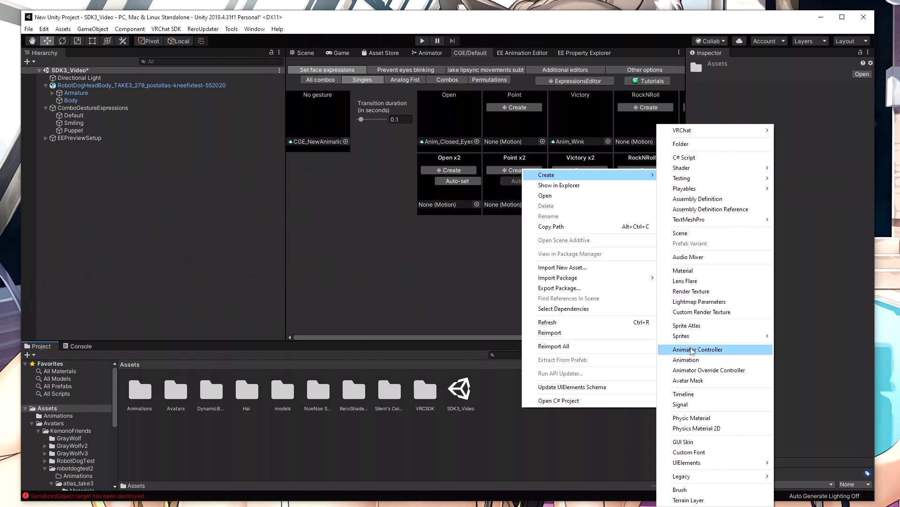
click(691, 350)
key(Return)
drag(139, 395, 139, 395)
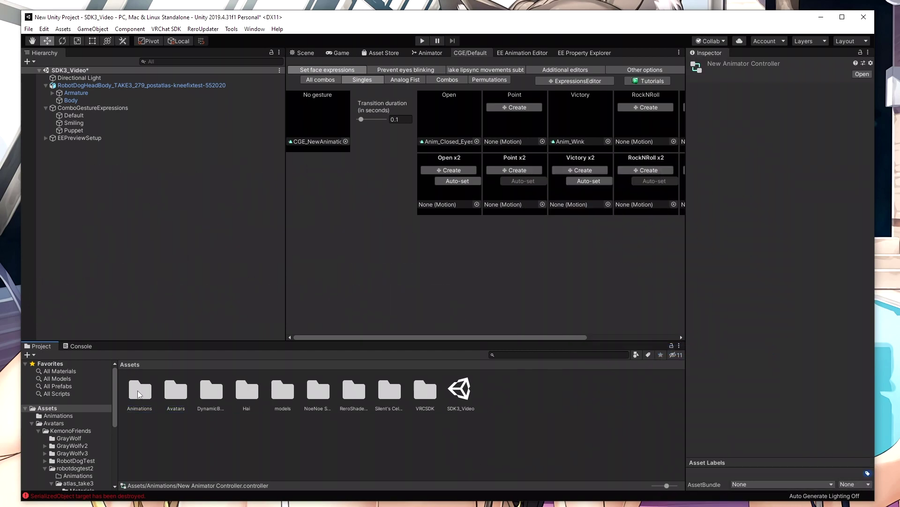
double_click(140, 391)
click(247, 408)
text(SDK3_Controller)
key(Return)
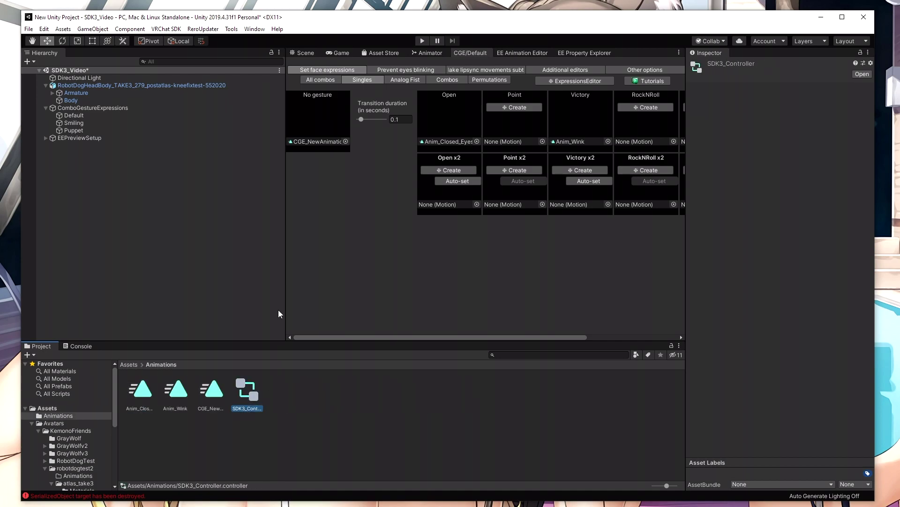
click(430, 54)
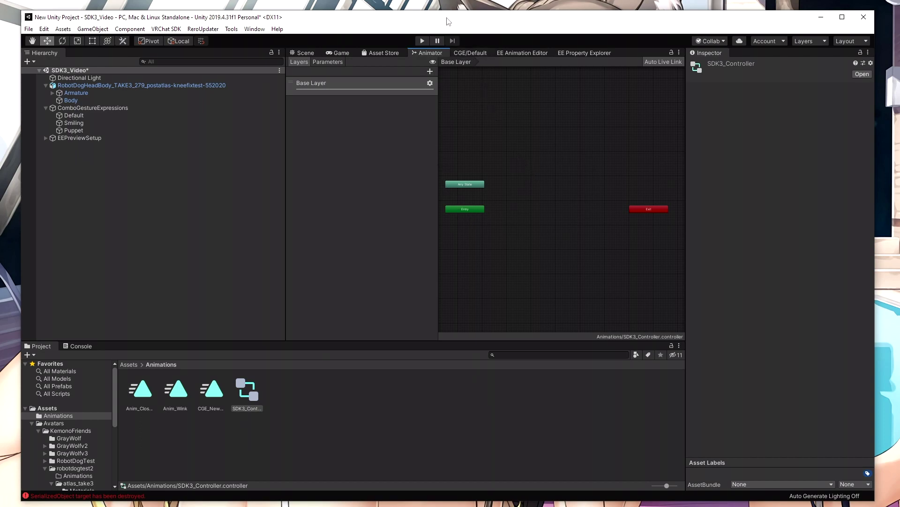
Use SDK3_Controller as FX controller with Follow VRChat Recommendation mode, then synchronize FX layers
click(460, 52)
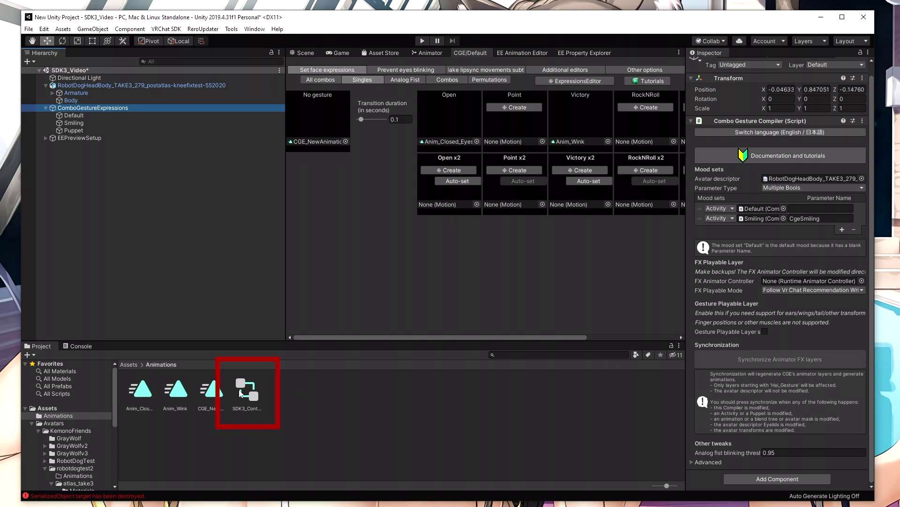
drag(247, 391, 771, 285)
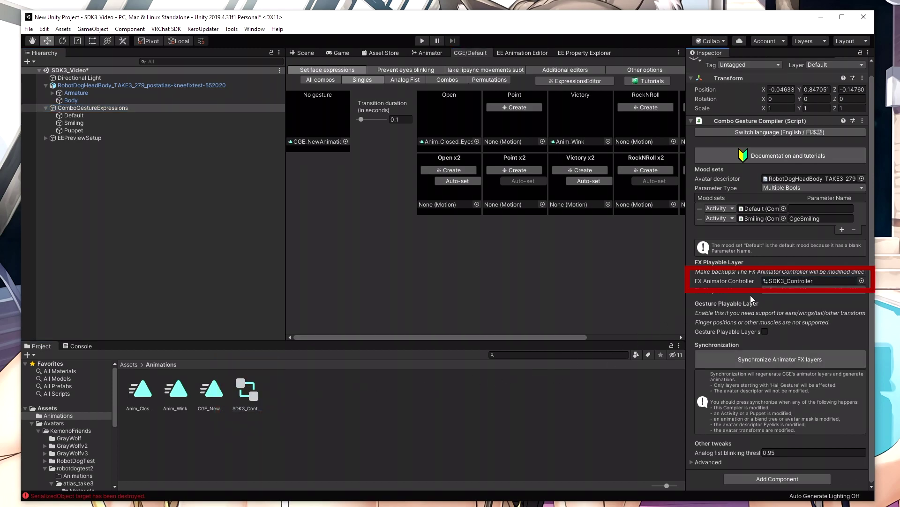
click(772, 291)
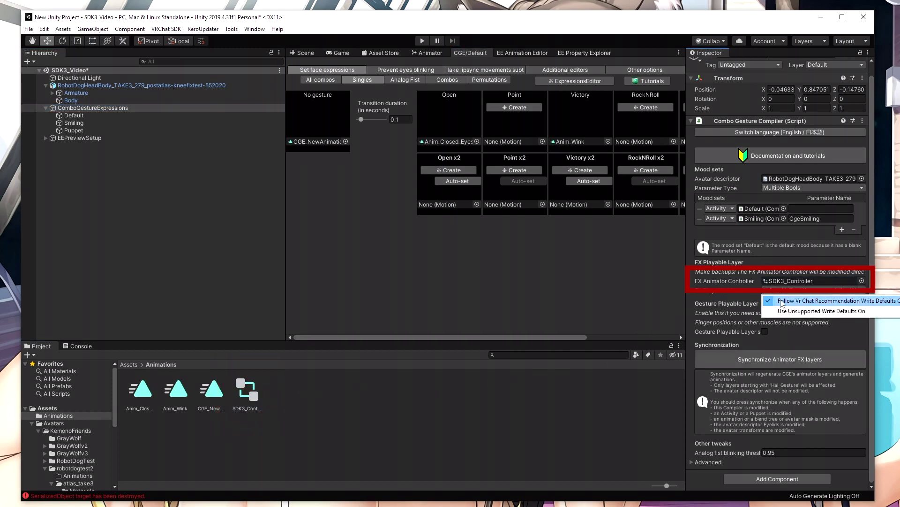
click(821, 291)
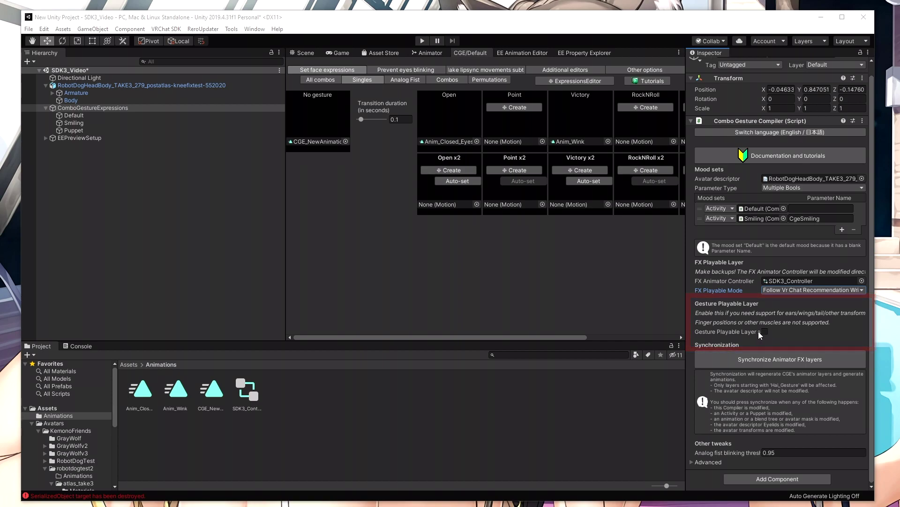
click(729, 364)
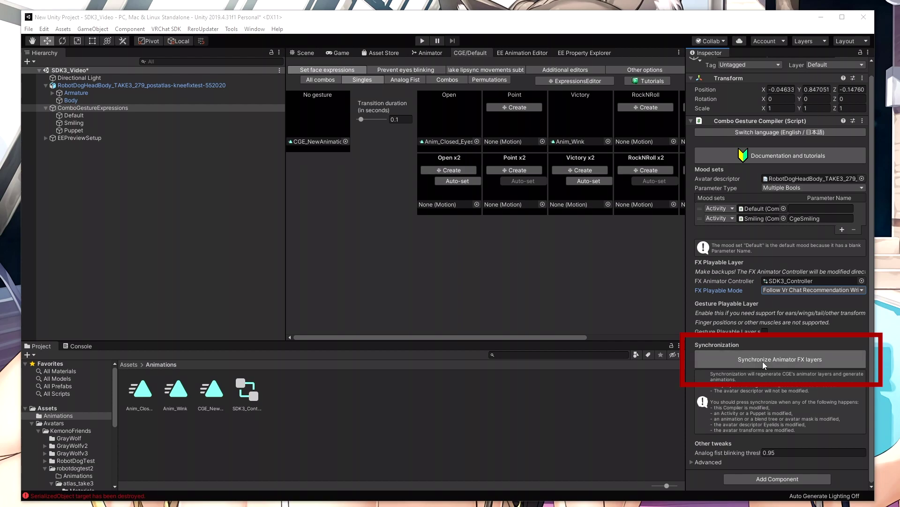
click(782, 364)
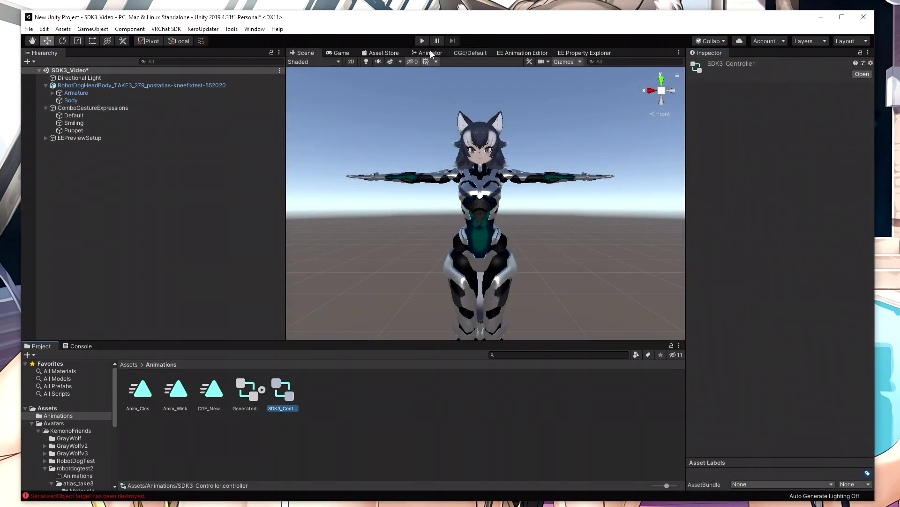
Inspect SDK3_Controller's Base Layer and Hai_Gesture layers, from VirtualActivity through Exp, in the Animator
click(432, 53)
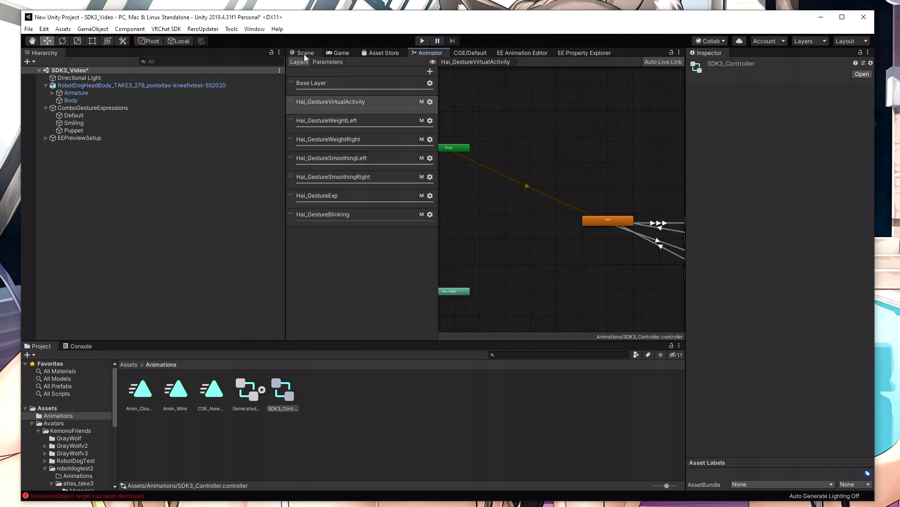
click(256, 29)
mouse_move(270, 176)
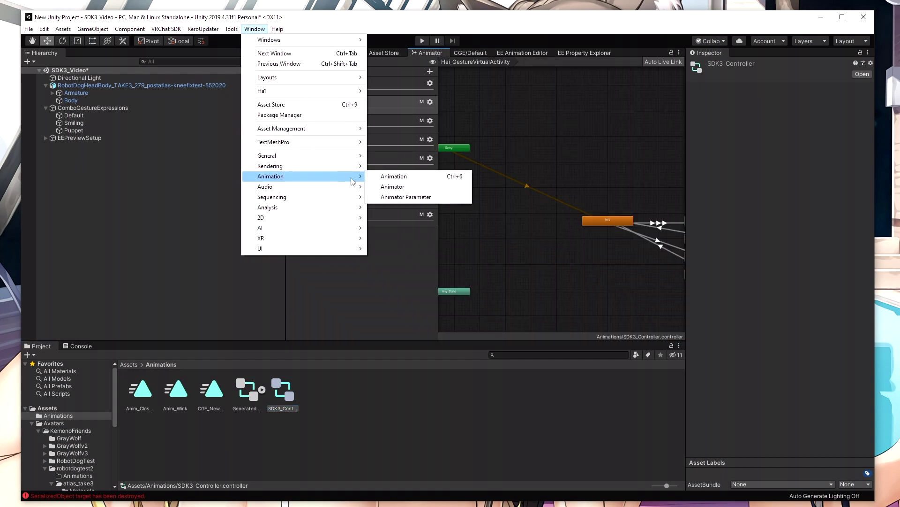
click(403, 268)
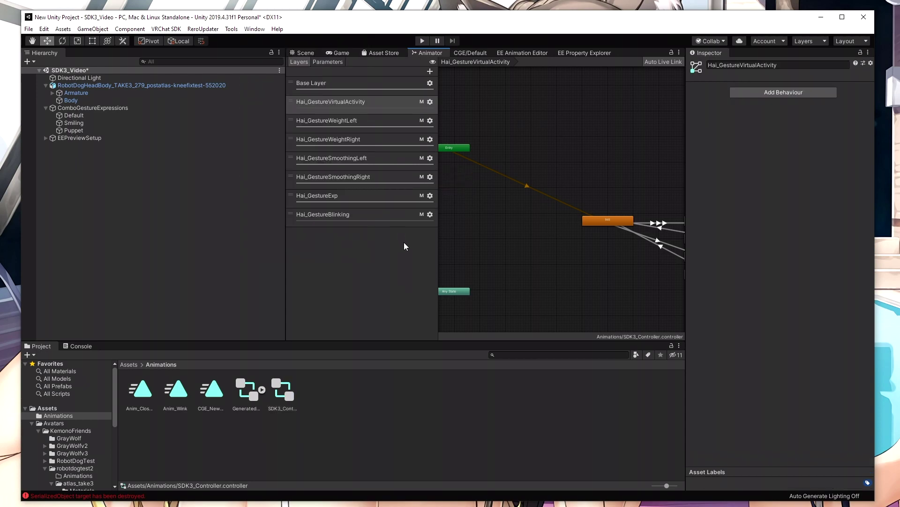
click(341, 83)
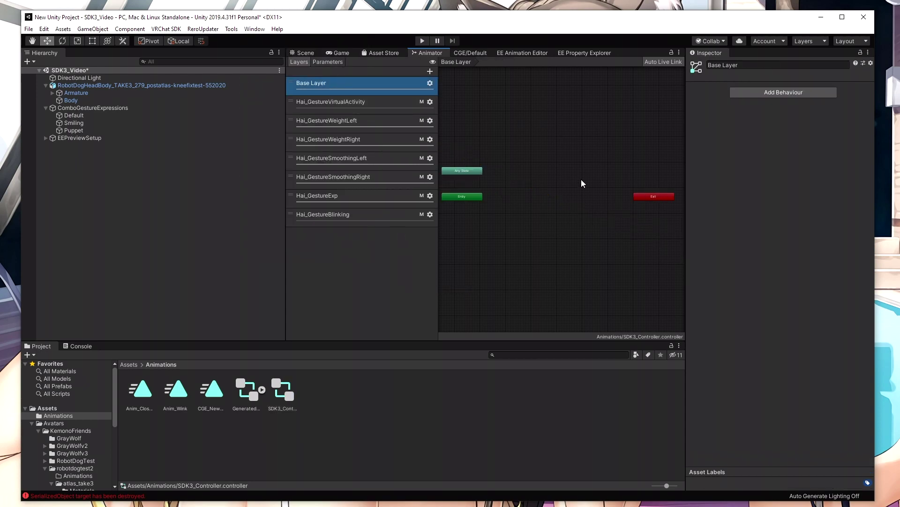
click(357, 104)
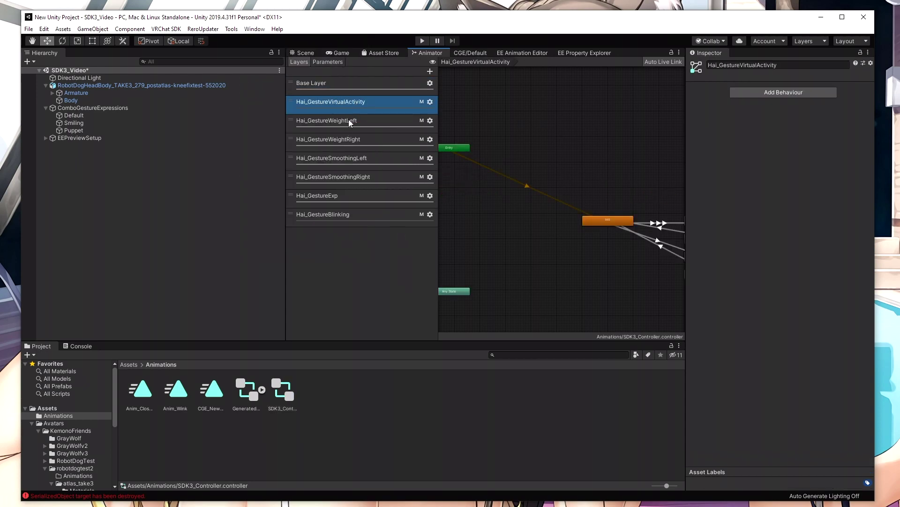
click(347, 121)
click(347, 157)
click(347, 178)
click(347, 195)
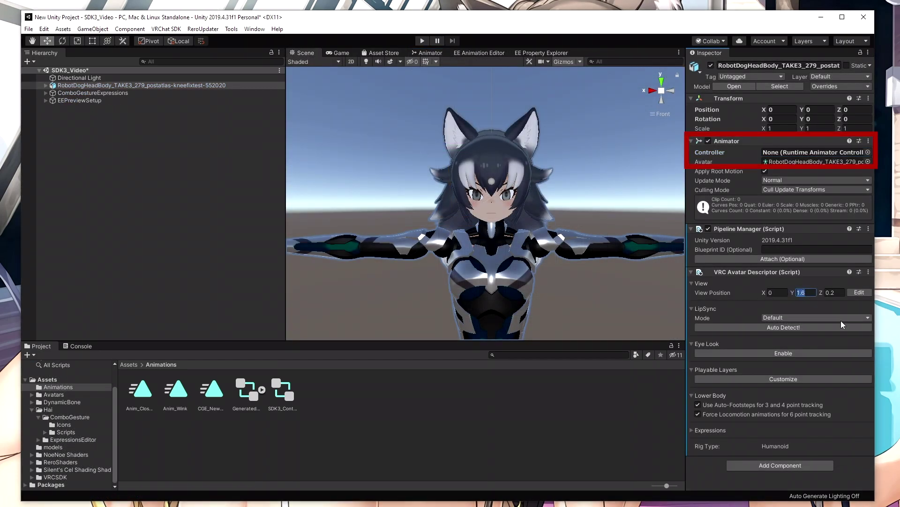
text(1.5)
text(5)
Set View Position Y to 1.55, Body mesh with Blink for eyelids, and SDK3_Controller as FX
key(Tab)
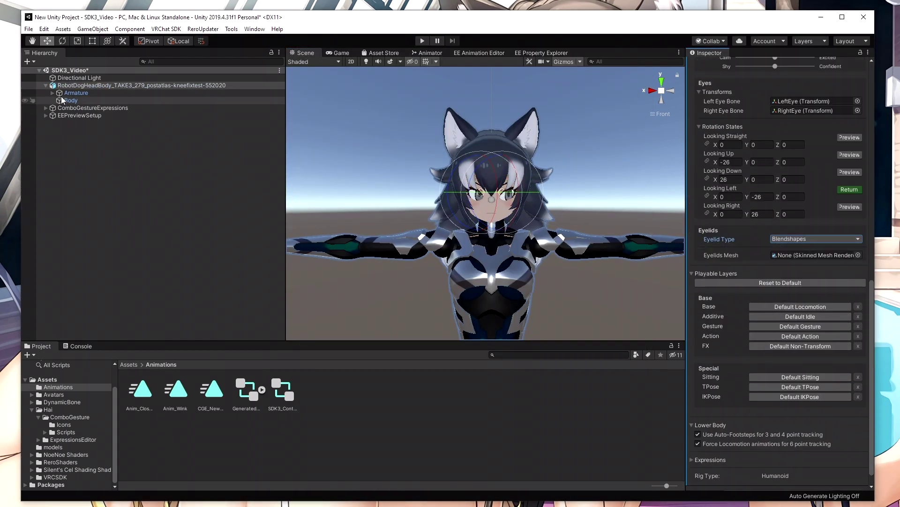
click(802, 293)
click(795, 240)
scroll(797, 253, down, 2)
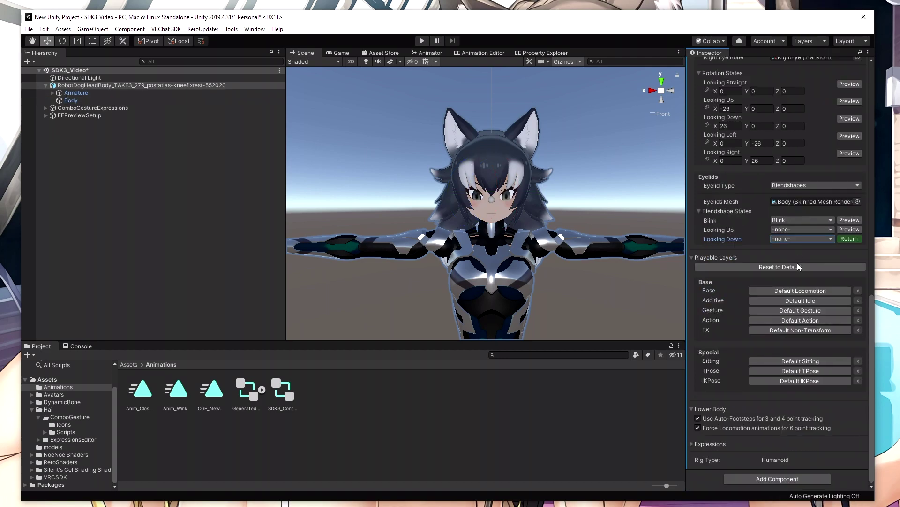
click(786, 330)
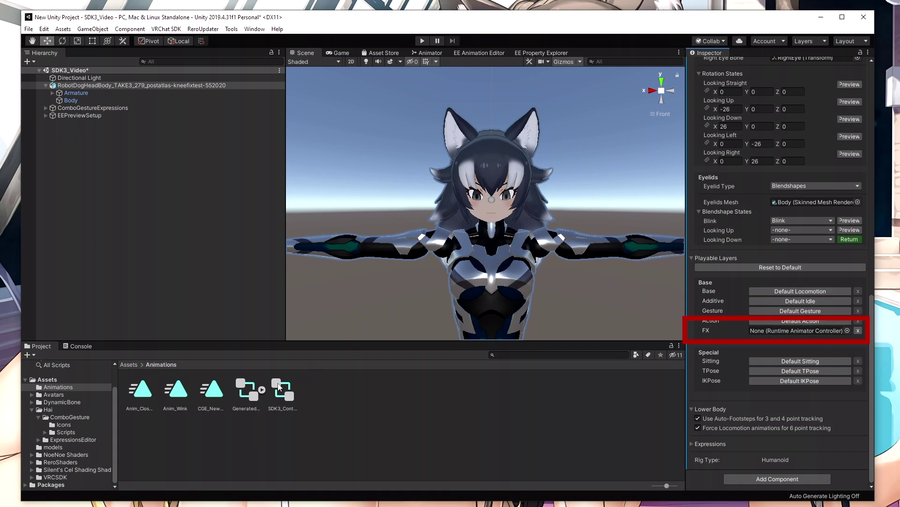
mouse_move(282, 390)
mouse_down()
mouse_move(681, 361)
mouse_move(781, 330)
mouse_up()
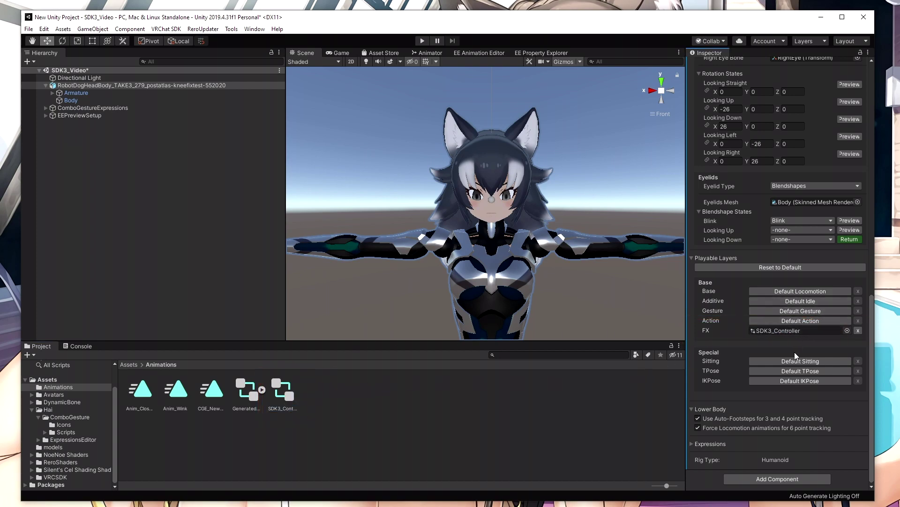